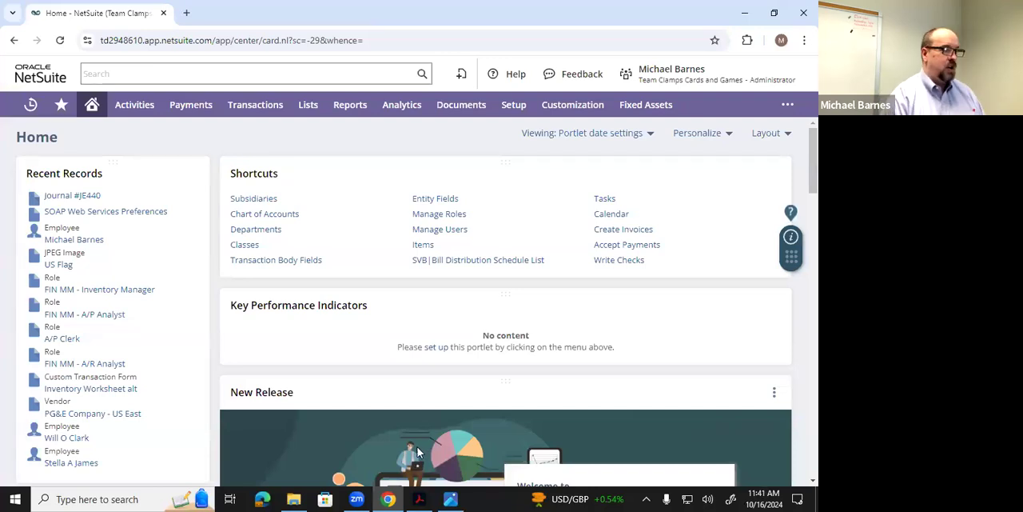
# - Open the accounting items list and look through the existing items
pyautogui.moveTo(297, 112)
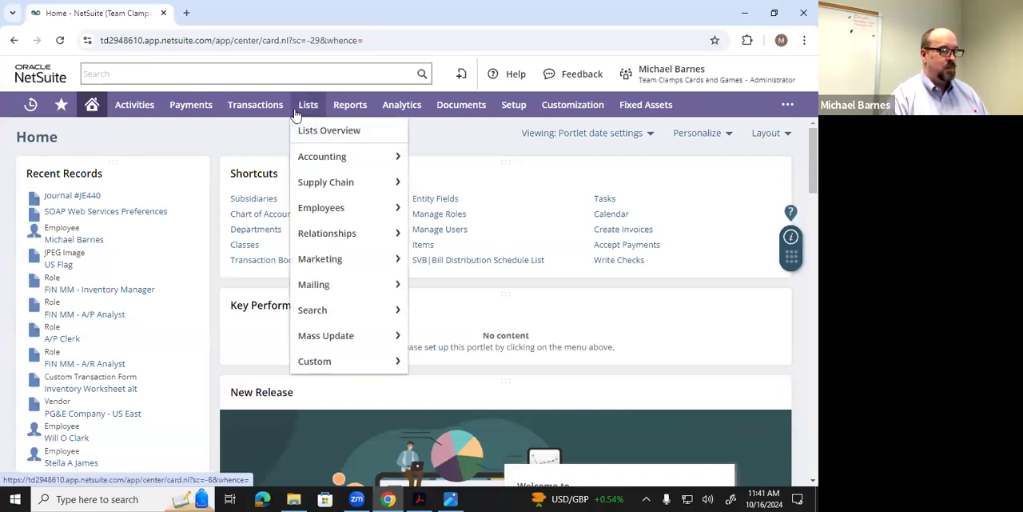
pyautogui.moveTo(312, 157)
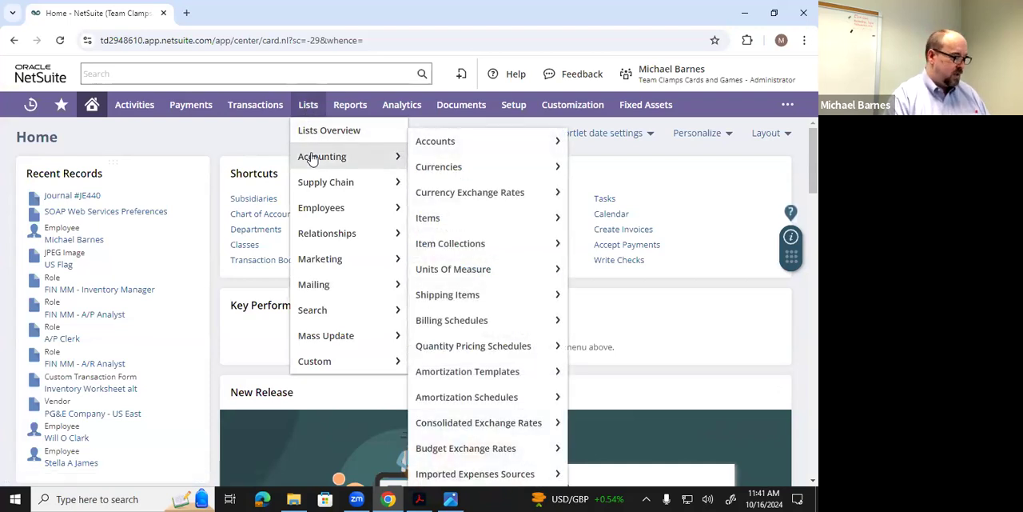
pyautogui.moveTo(438, 220)
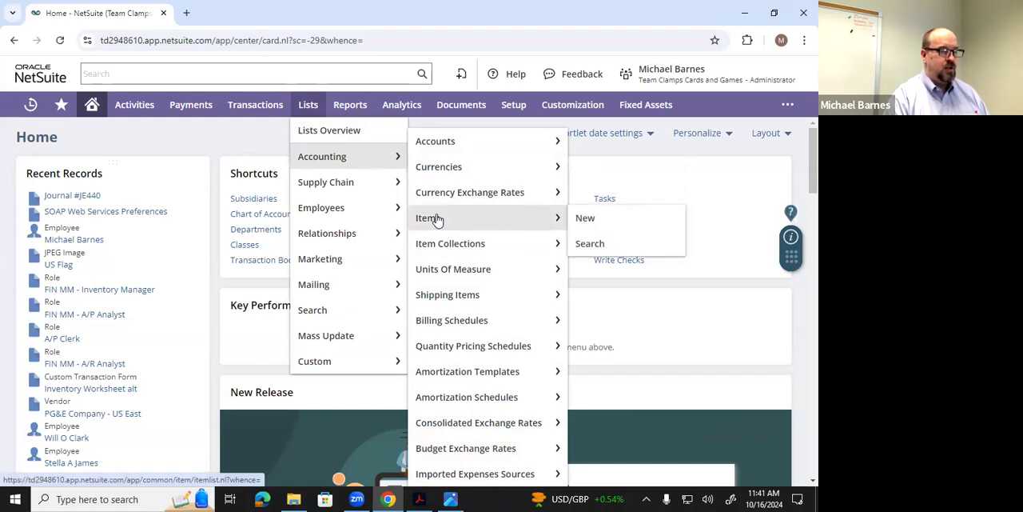
pyautogui.click(437, 220)
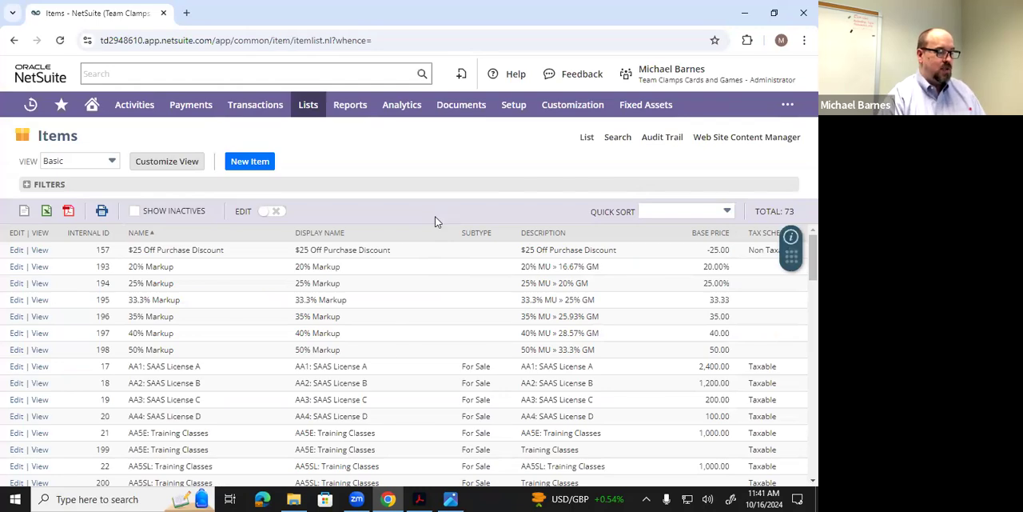
pyautogui.scroll(-5, 309, 390)
pyautogui.scroll(-4, 309, 390)
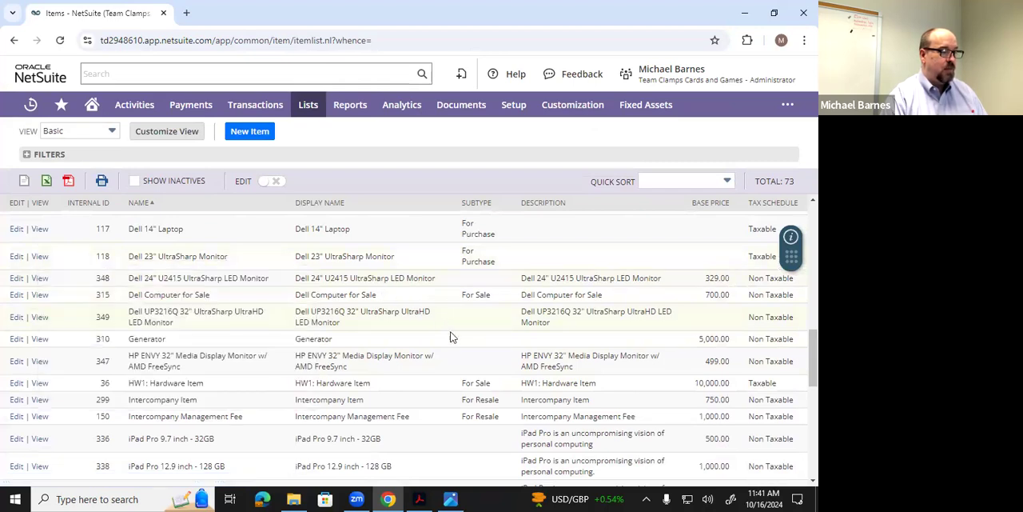
pyautogui.scroll(9, 450, 337)
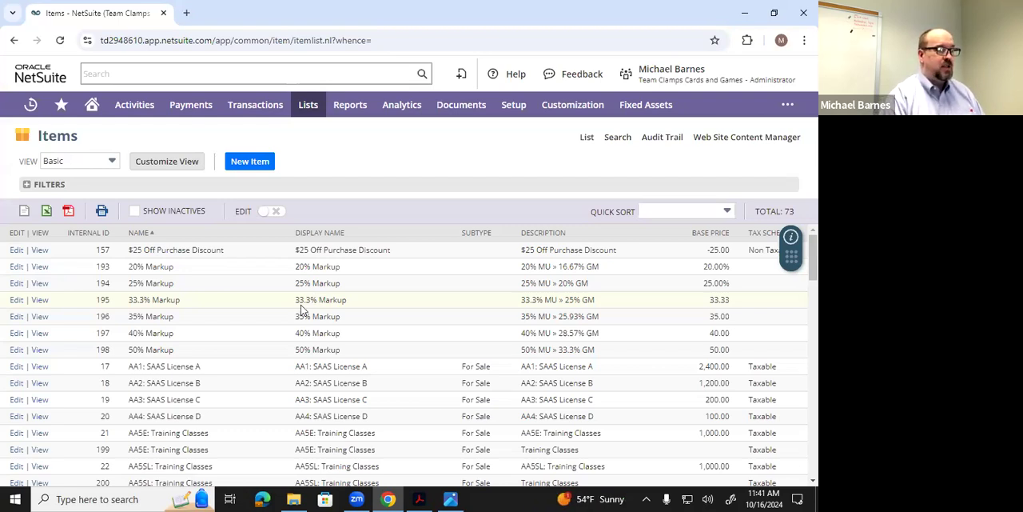
# - Start a new Inventory Item record using the Standard Inventory Part Form
pyautogui.click(250, 165)
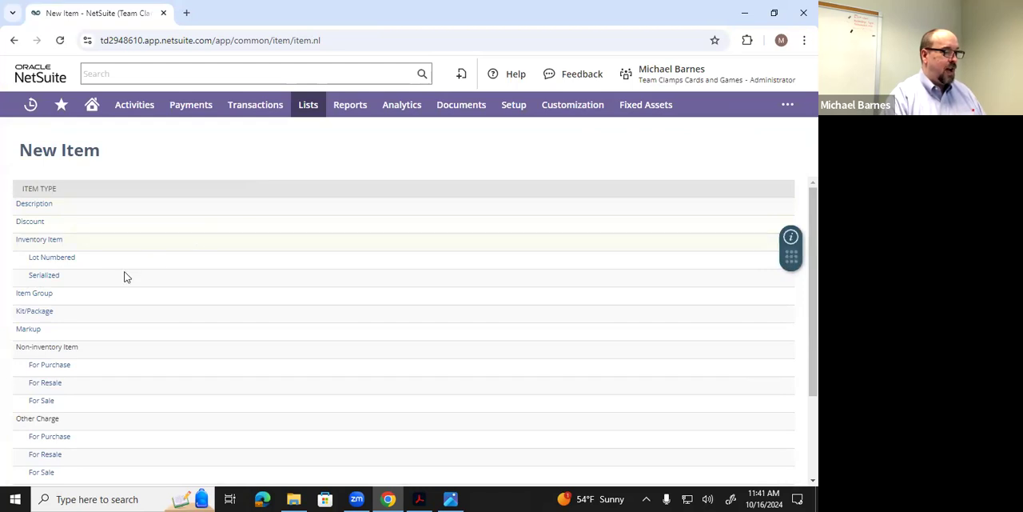
pyautogui.scroll(-2, 122, 284)
pyautogui.scroll(2, 133, 303)
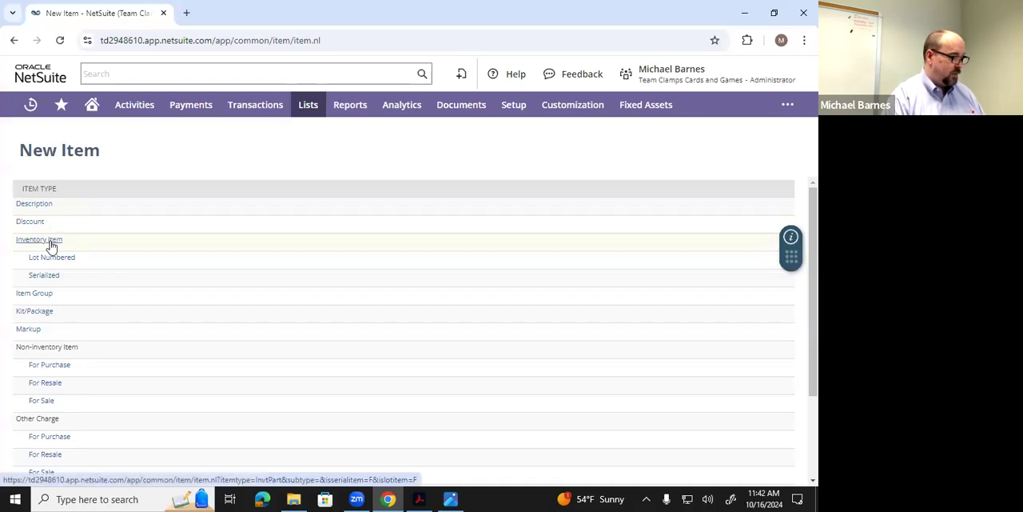
pyautogui.click(52, 244)
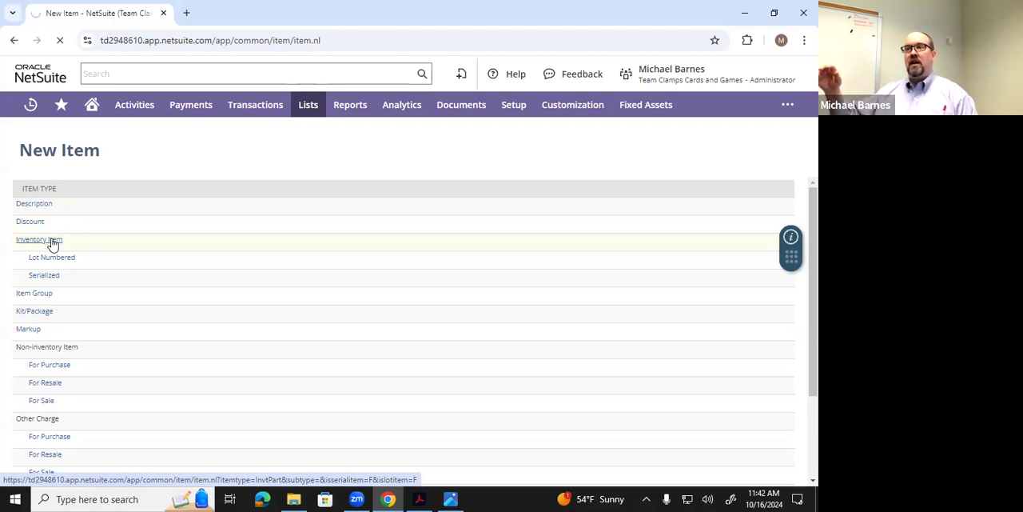
pyautogui.click(50, 240)
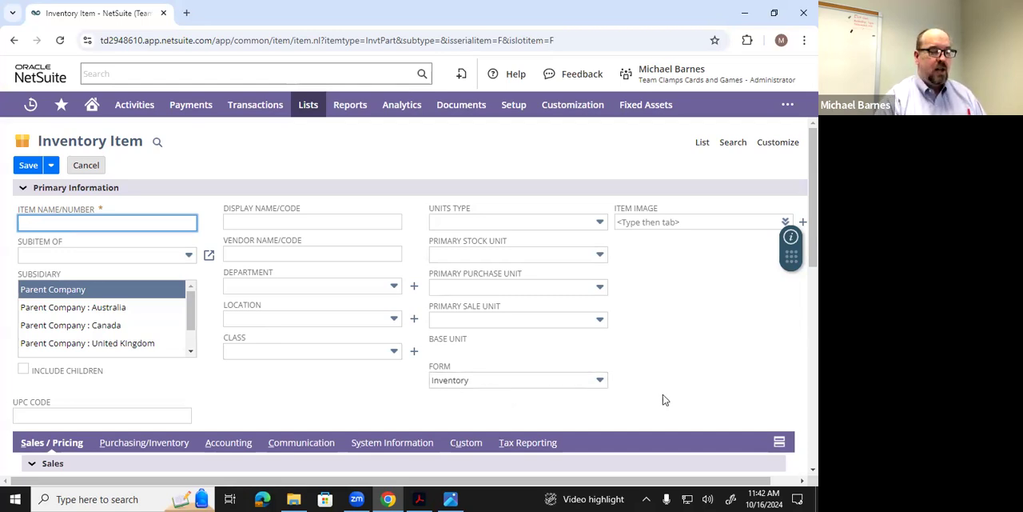
pyautogui.click(600, 384)
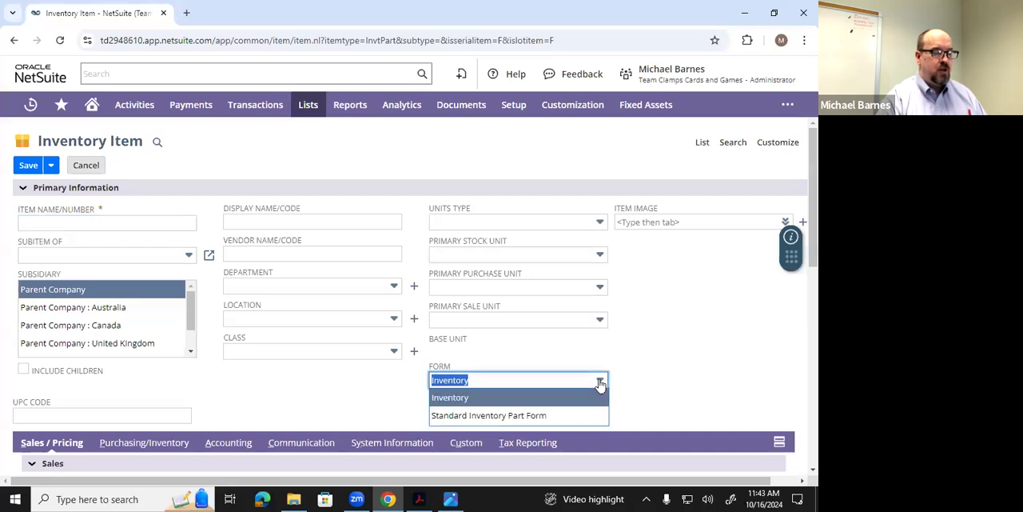
pyautogui.click(547, 418)
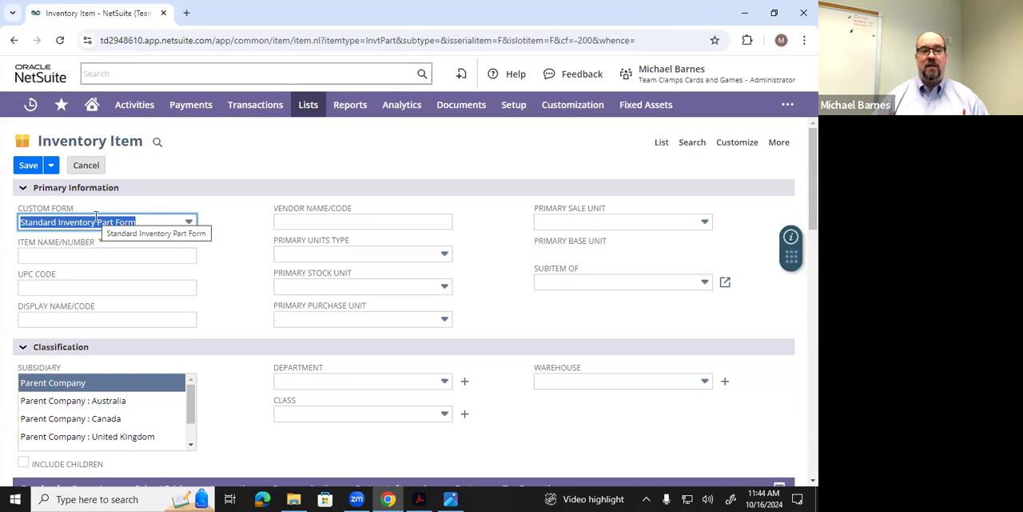
# - Set both the item name/number and the display name/code to "I Love AIS Textbook"
pyautogui.click(65, 257)
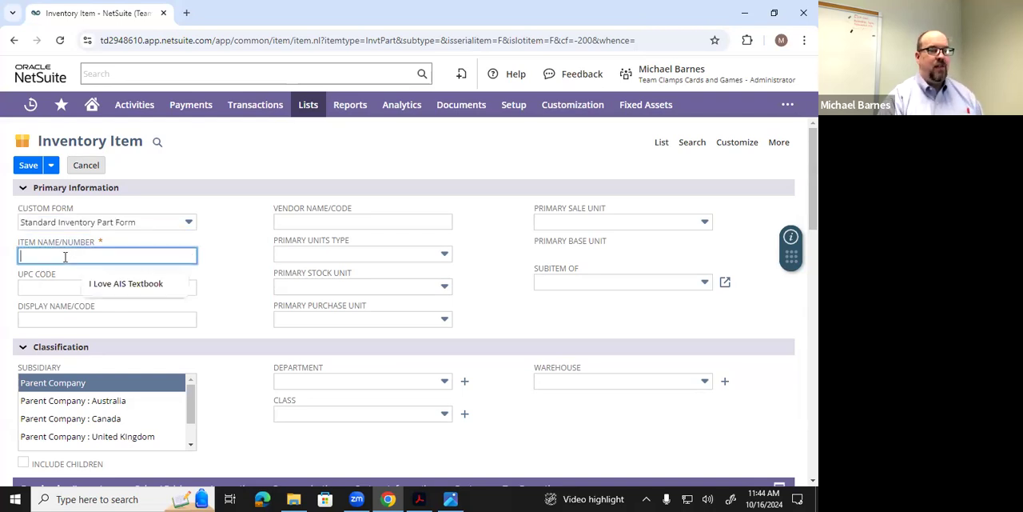
pyautogui.click(138, 284)
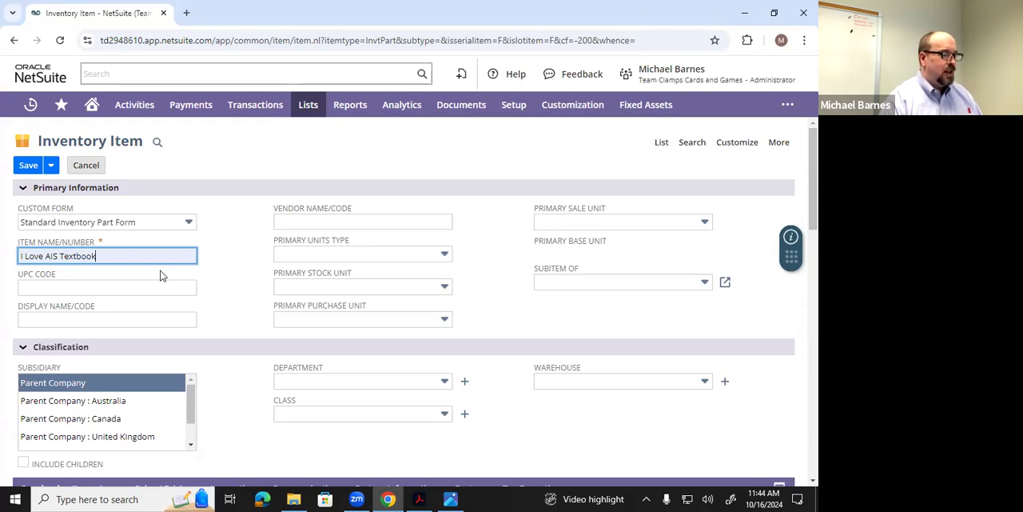
pyautogui.click(82, 320)
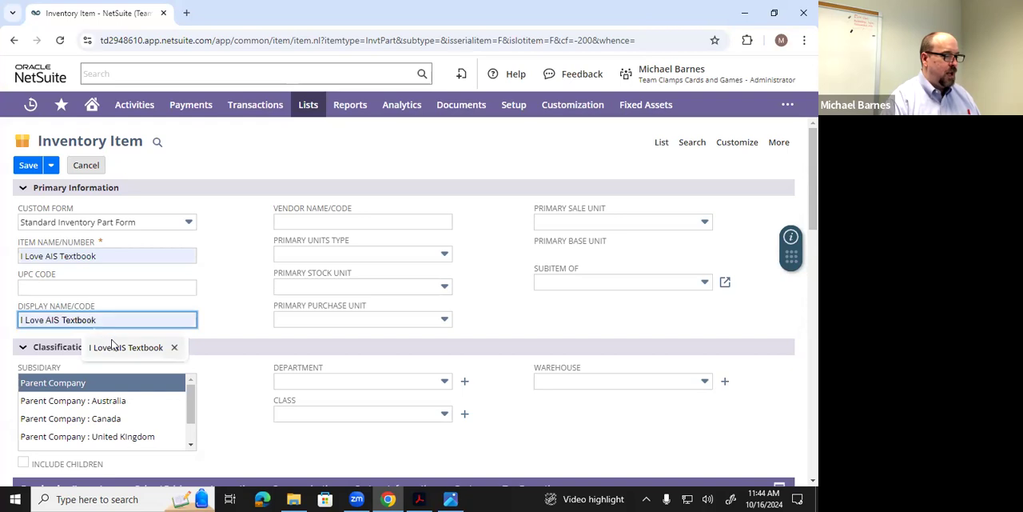
pyautogui.click(114, 346)
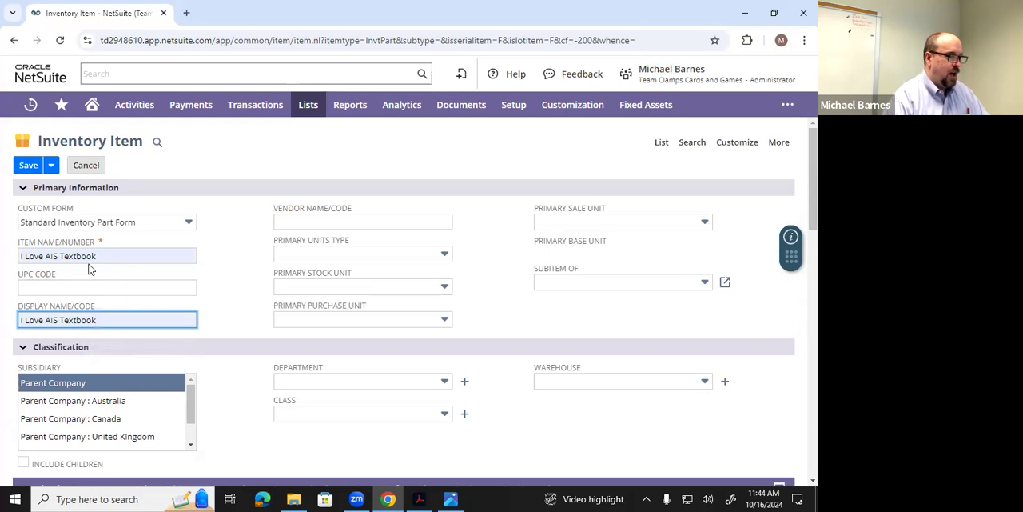
# - Assign the item to the subsidiary Parent Company : United States - West
pyautogui.scroll(-1, 234, 334)
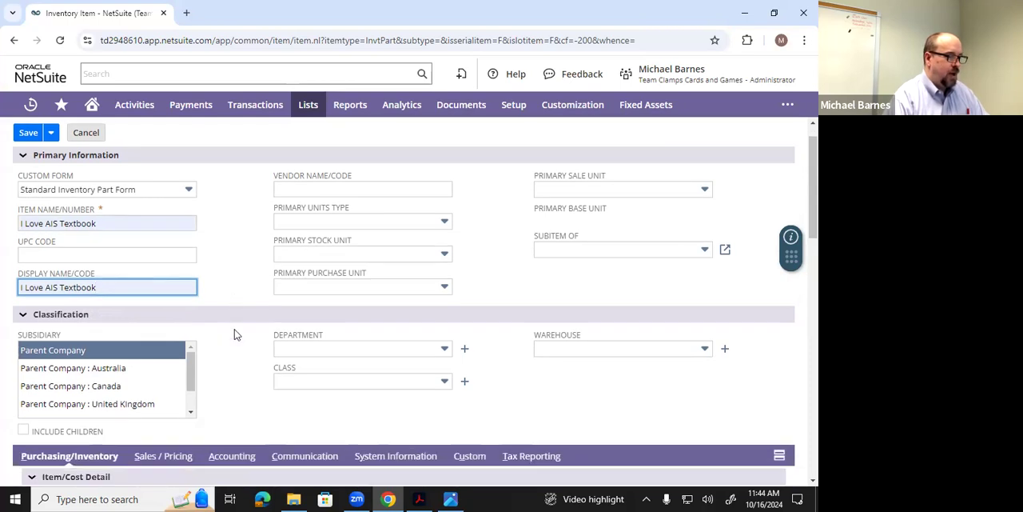
pyautogui.scroll(1, 234, 334)
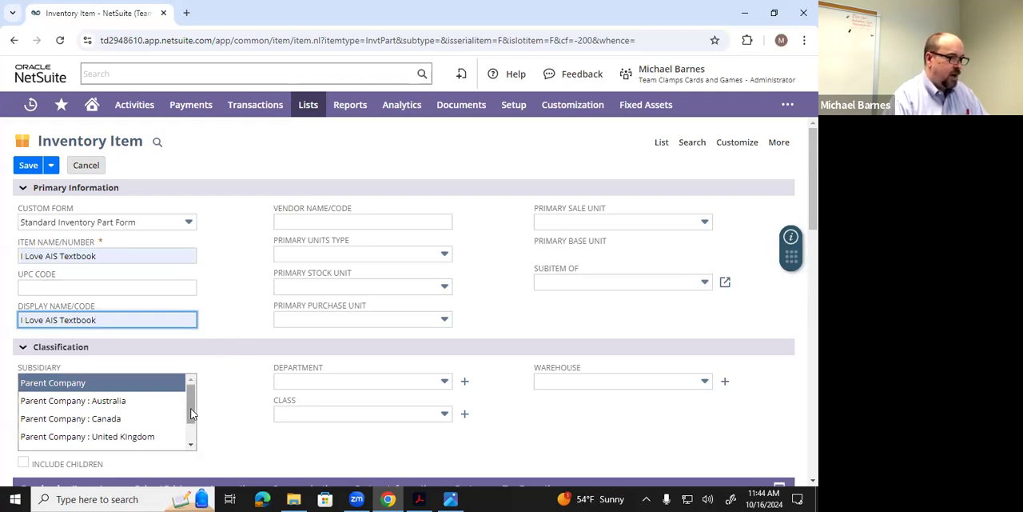
pyautogui.moveTo(192, 404); pyautogui.dragTo(192, 423)
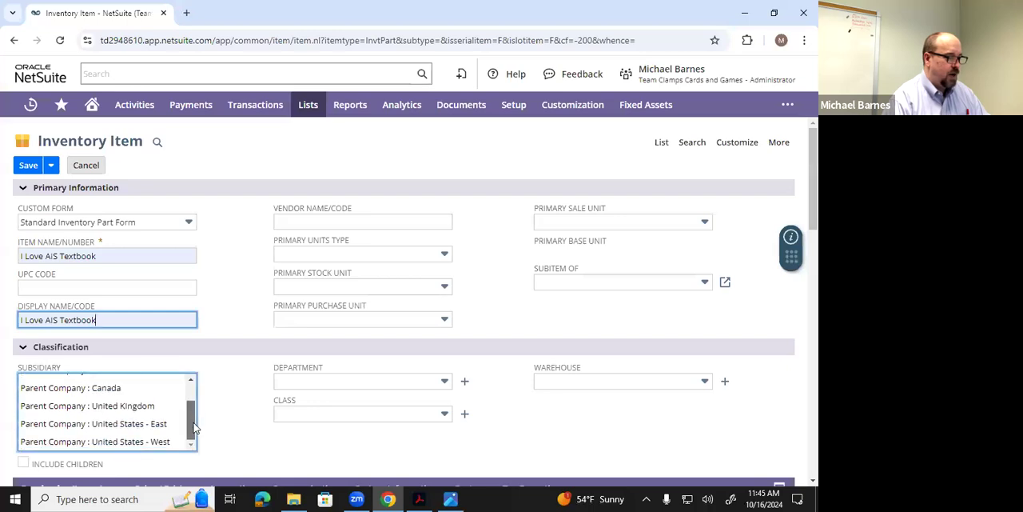
pyautogui.click(149, 443)
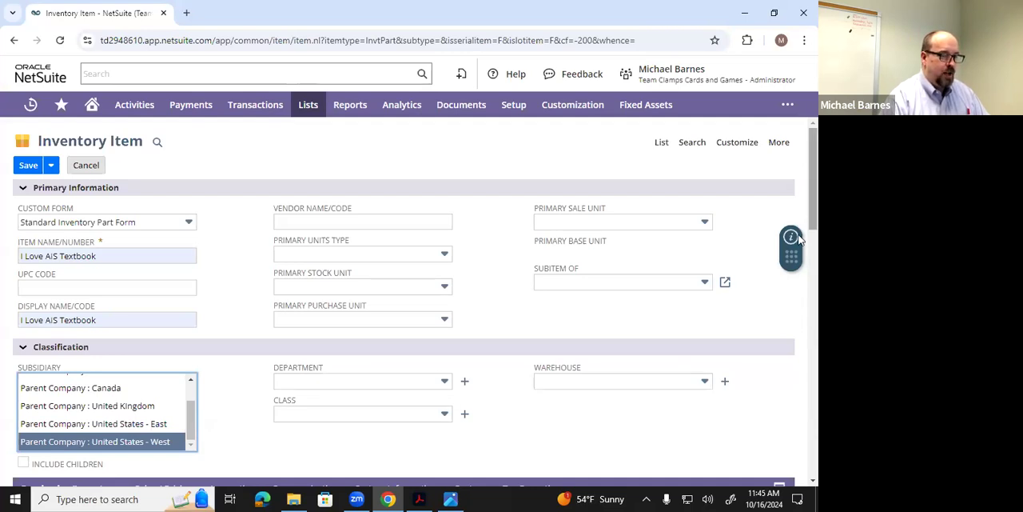
# - Enter the purchase description "I Love AIS - The Memoirs of a Truman State Business Student" in the item's cost details
pyautogui.scroll(-2, 801, 275)
pyautogui.scroll(-2, 801, 276)
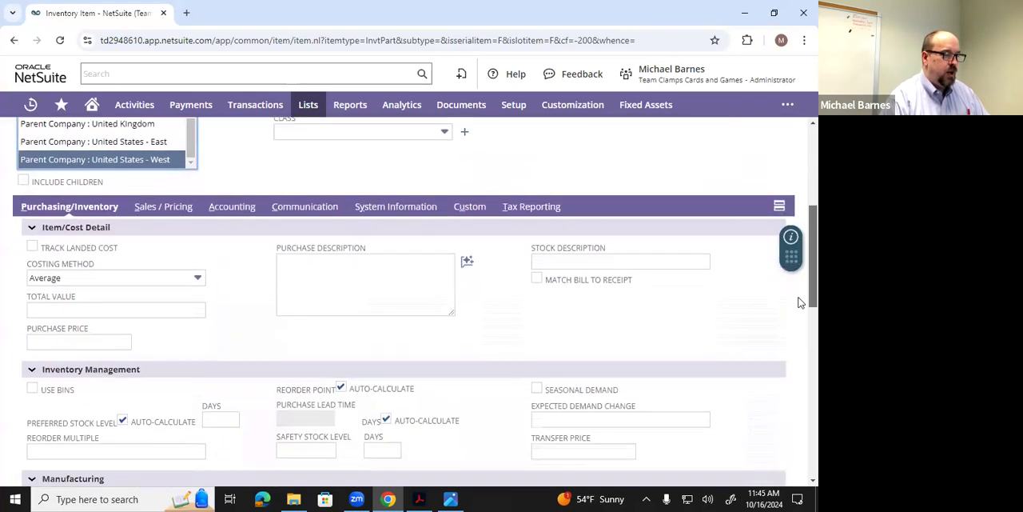
pyautogui.scroll(-1, 801, 308)
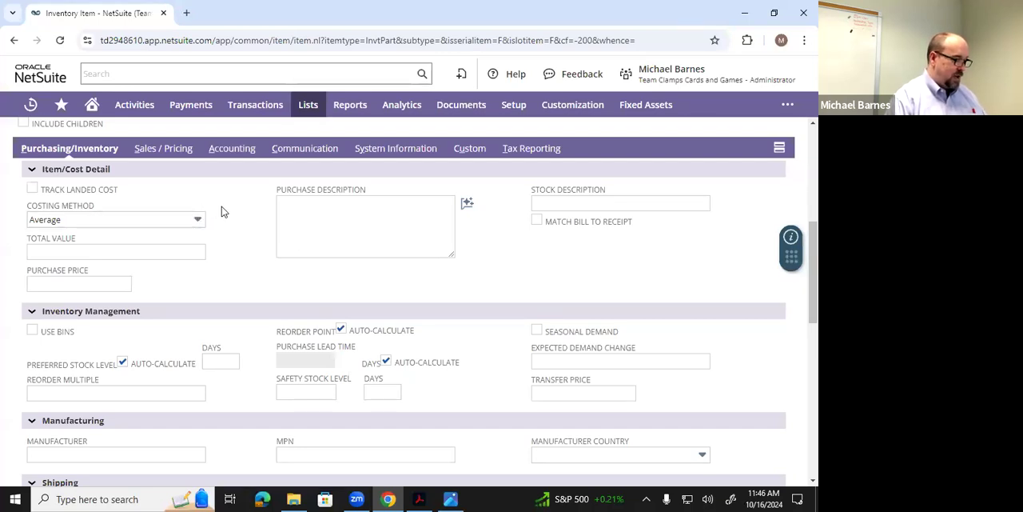
pyautogui.click(313, 211)
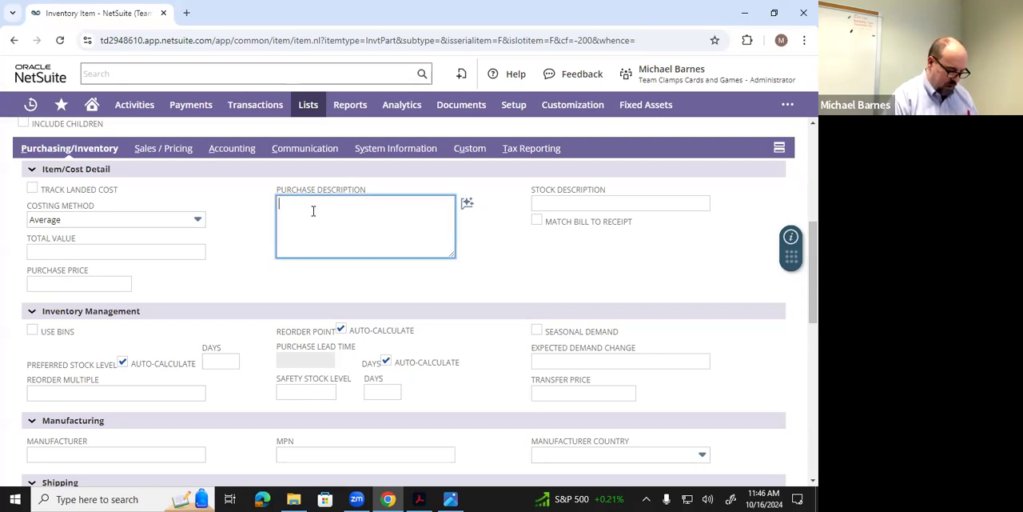
pyautogui.write('I L')
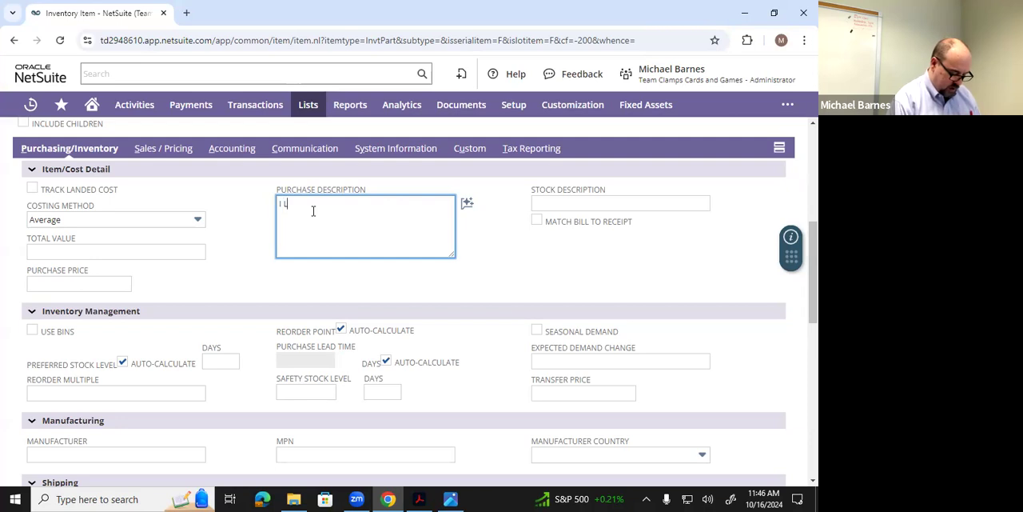
pyautogui.write('ove AIS - The Memoirs of a Truman State')
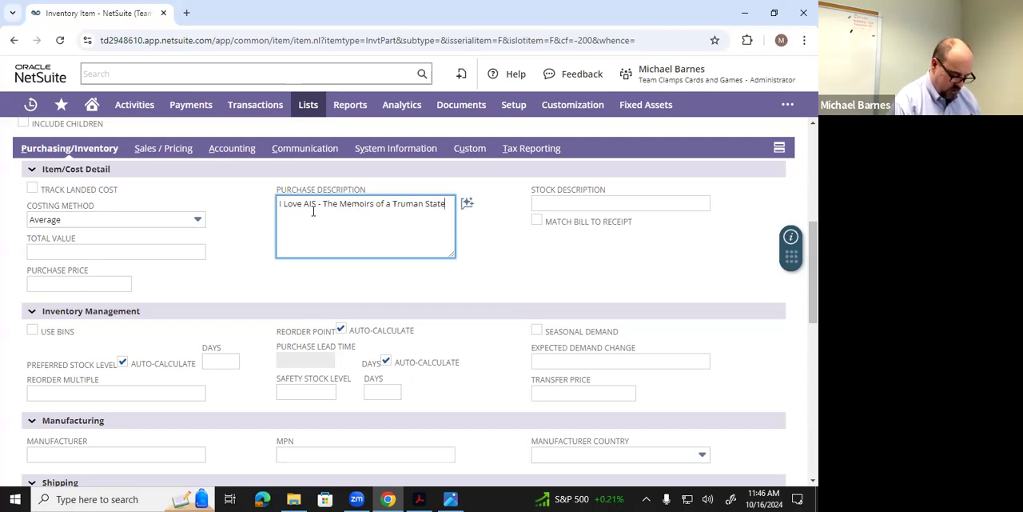
pyautogui.write(' Busin')
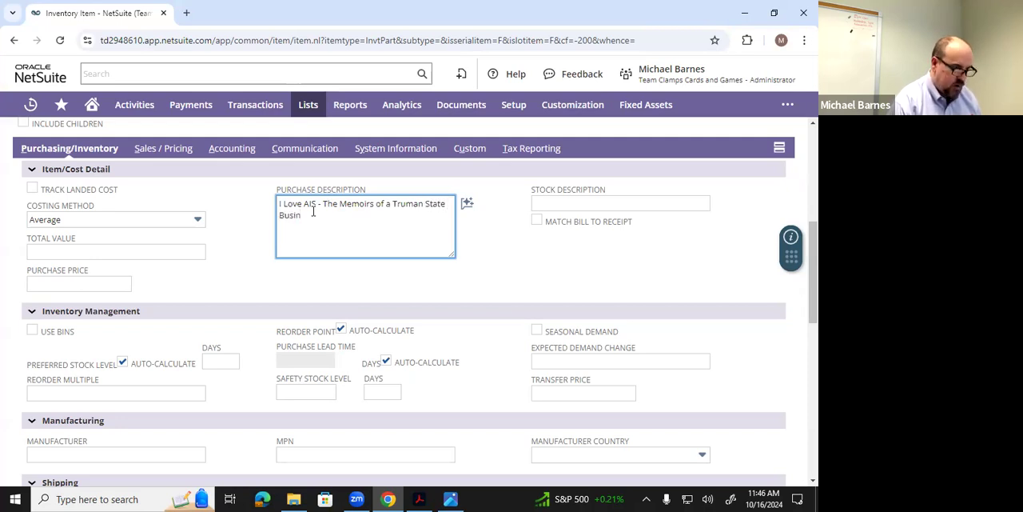
pyautogui.write('ess')
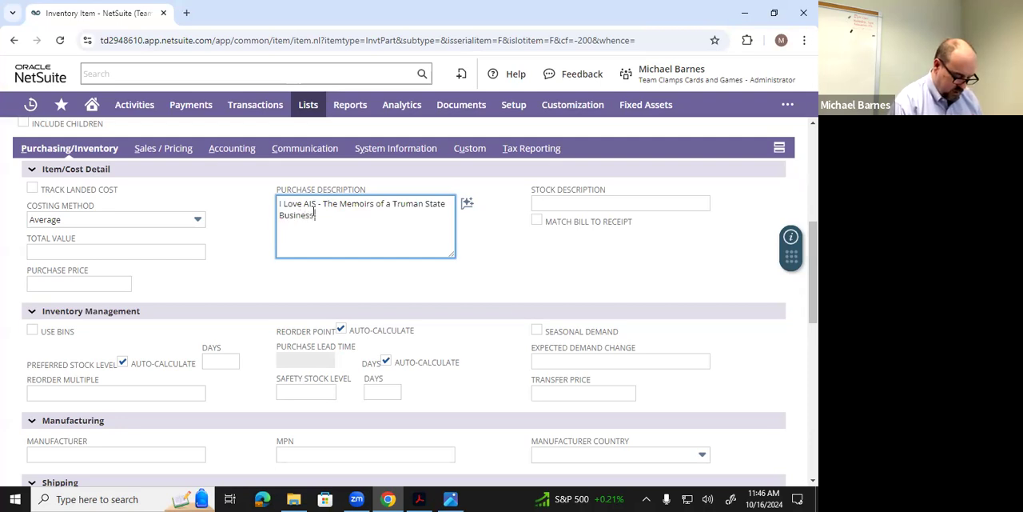
pyautogui.write(' Student')
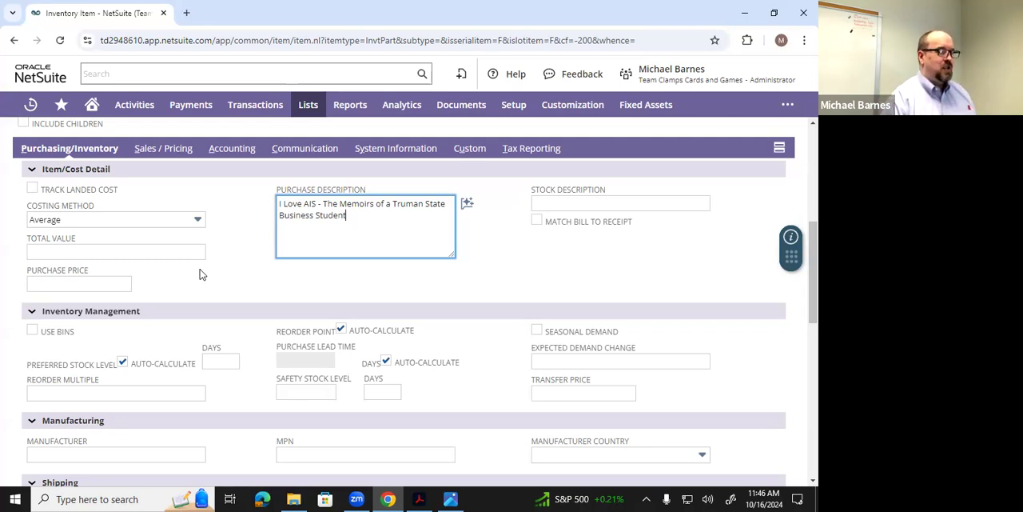
# - Set the item's purchase price to 14.99
pyautogui.click(98, 283)
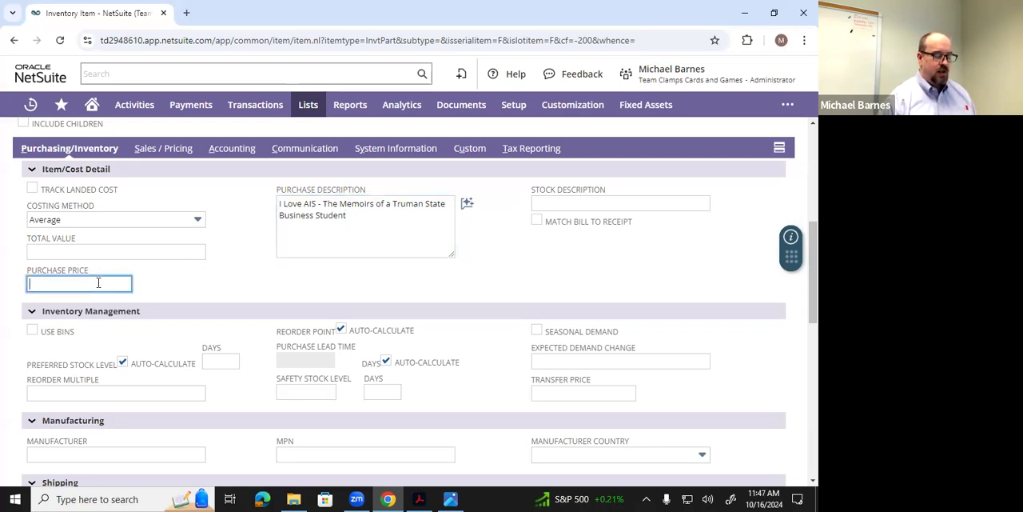
pyautogui.write('14')
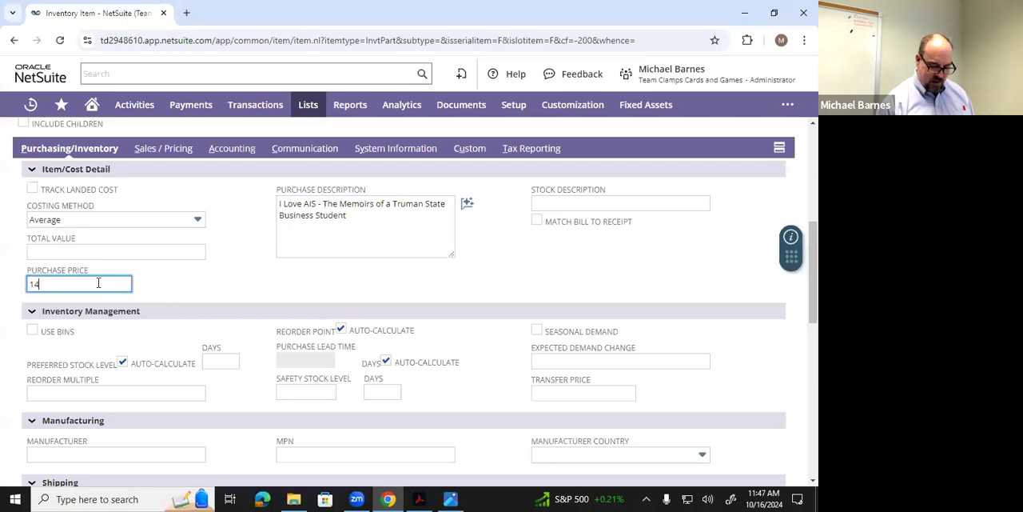
pyautogui.write('.99')
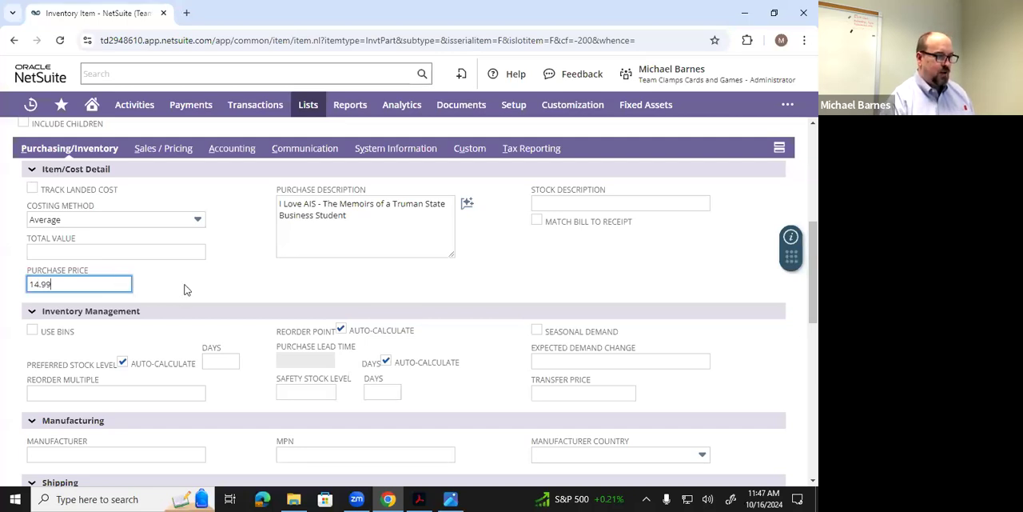
pyautogui.click(183, 289)
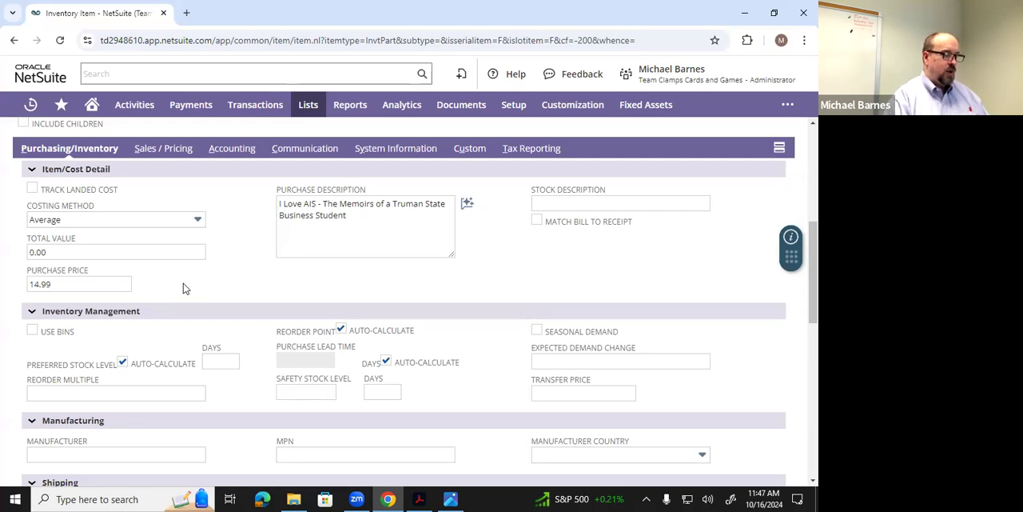
# - Copy the full purchase description text to the clipboard
pyautogui.tripleClick(292, 202)
pyautogui.rightClick(297, 212)
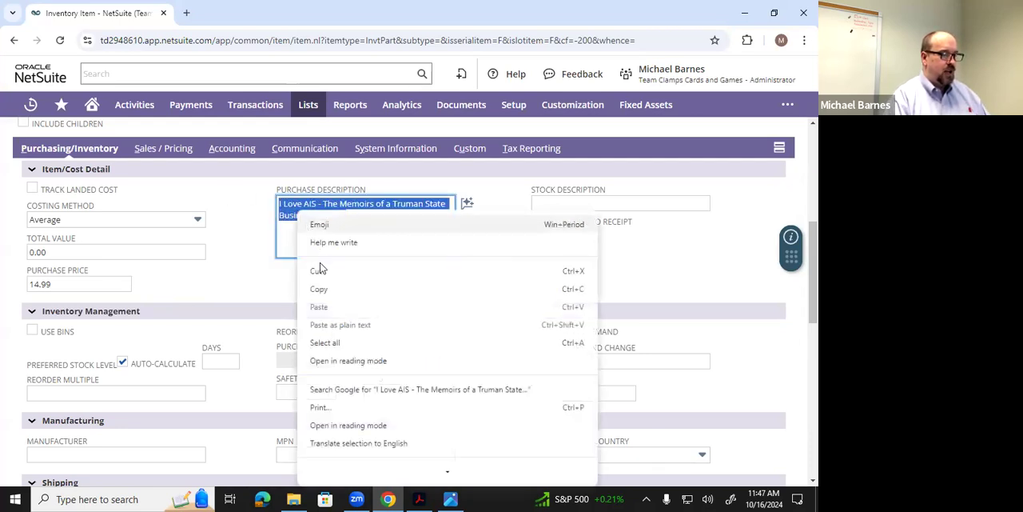
pyautogui.click(312, 288)
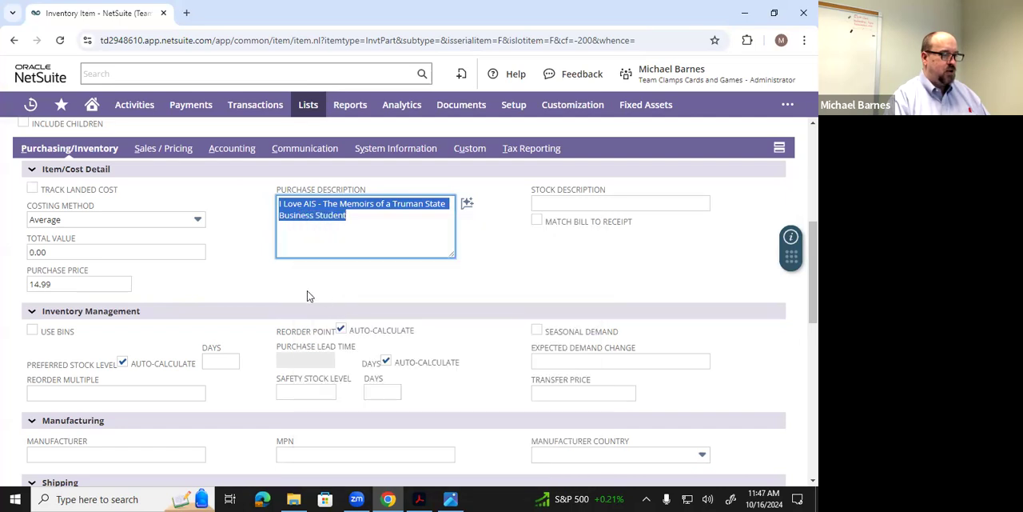
pyautogui.click(256, 269)
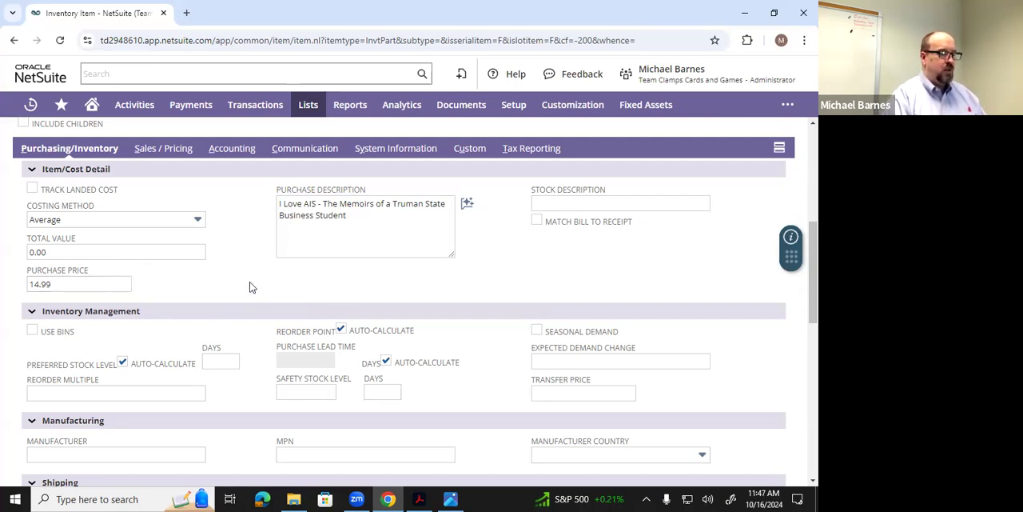
# - Set the item's preferred warehouse to US-1
pyautogui.scroll(-3, 249, 284)
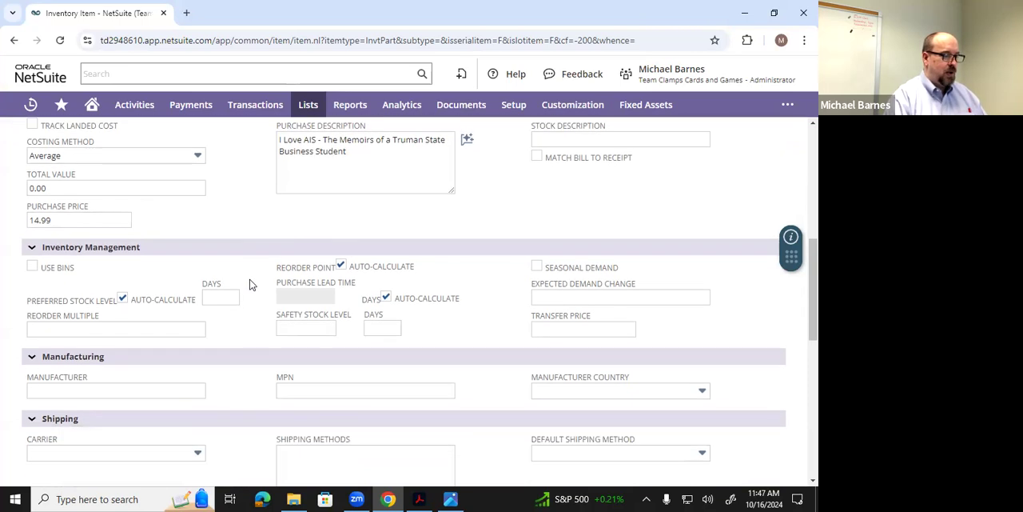
pyautogui.scroll(-3, 249, 284)
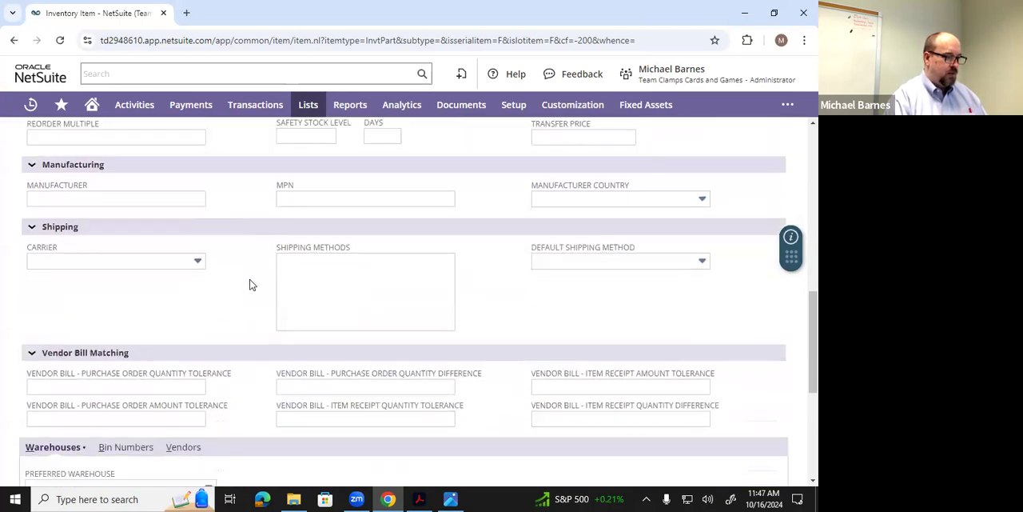
pyautogui.scroll(-4, 227, 284)
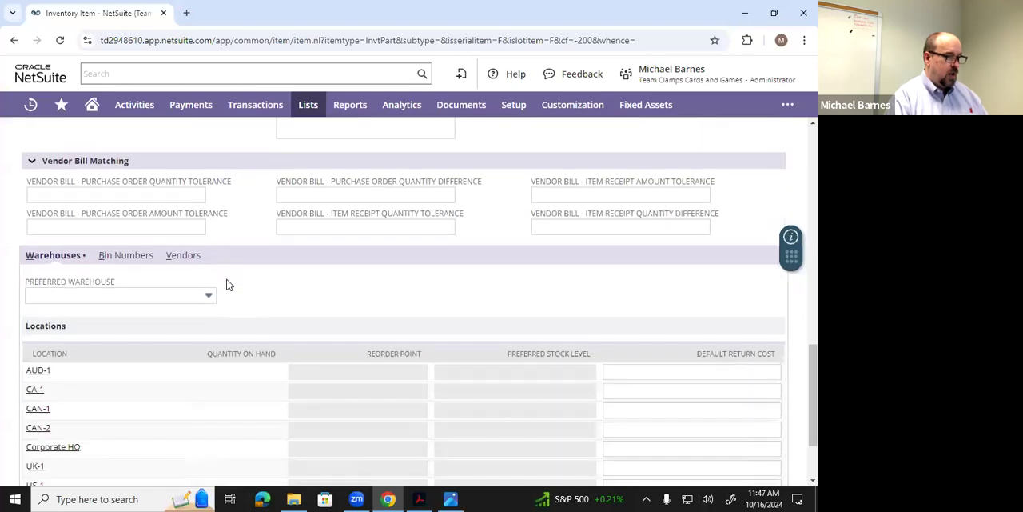
pyautogui.scroll(10, 227, 284)
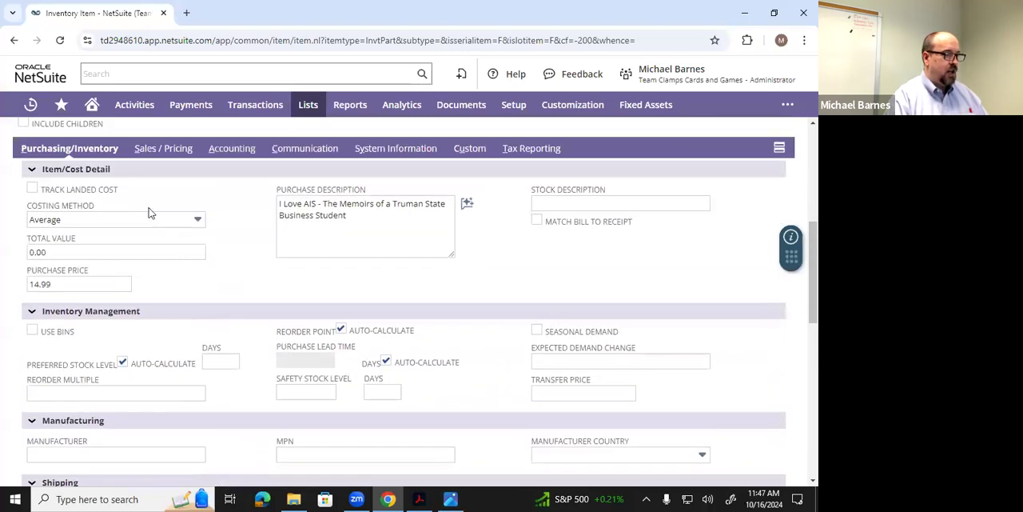
pyautogui.scroll(-6, 205, 290)
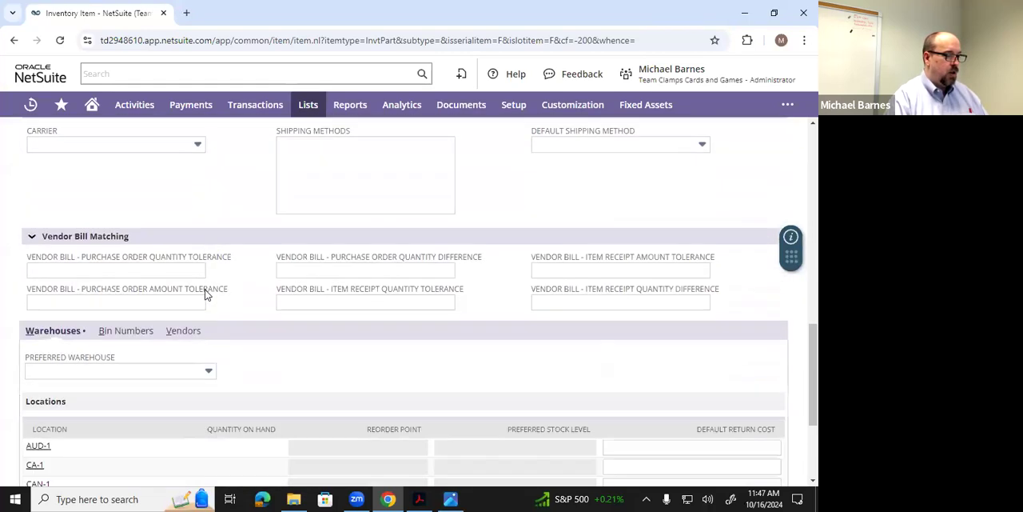
pyautogui.scroll(-3, 204, 293)
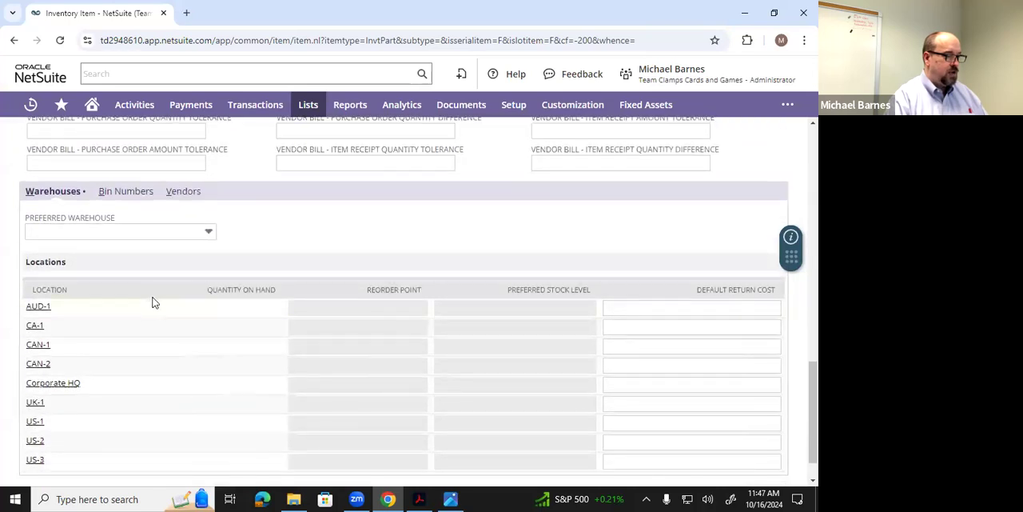
pyautogui.click(209, 233)
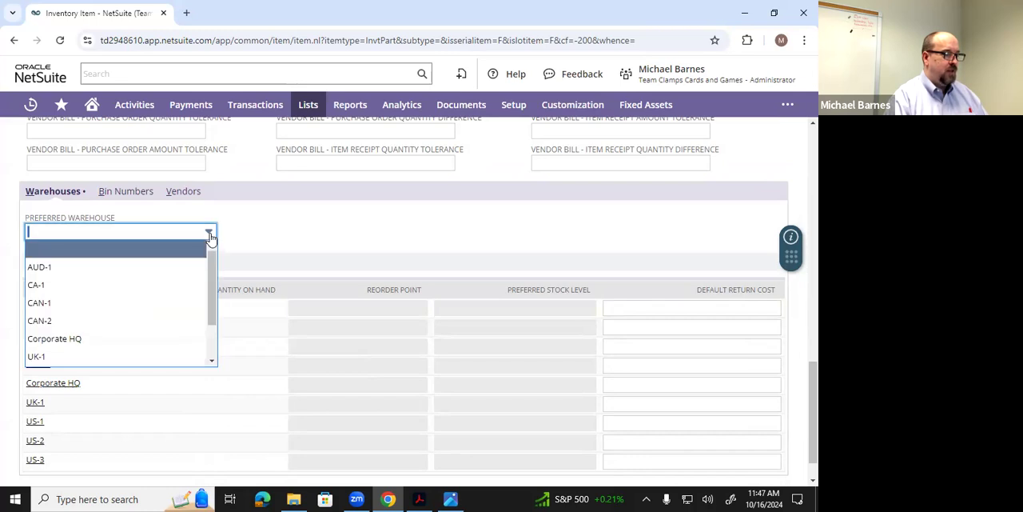
pyautogui.scroll(-2, 208, 314)
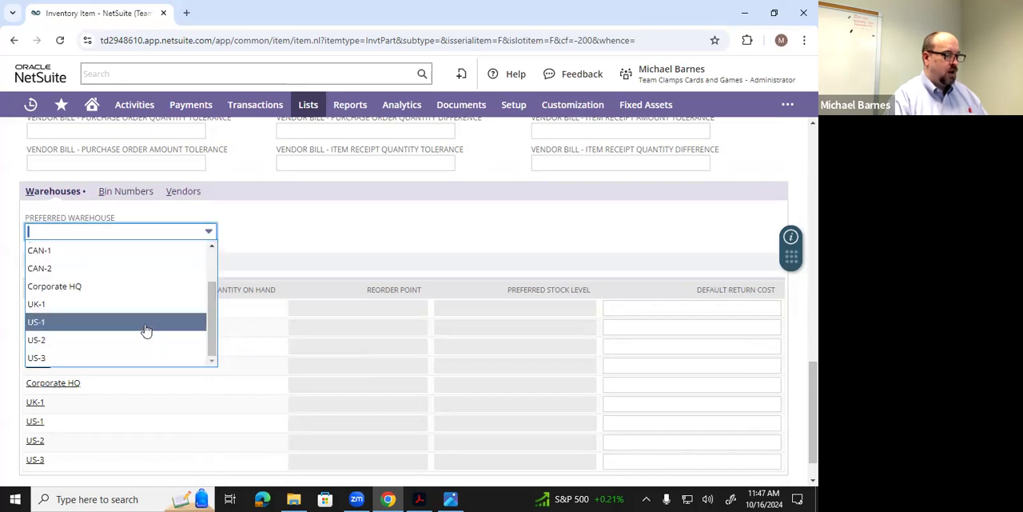
pyautogui.click(146, 329)
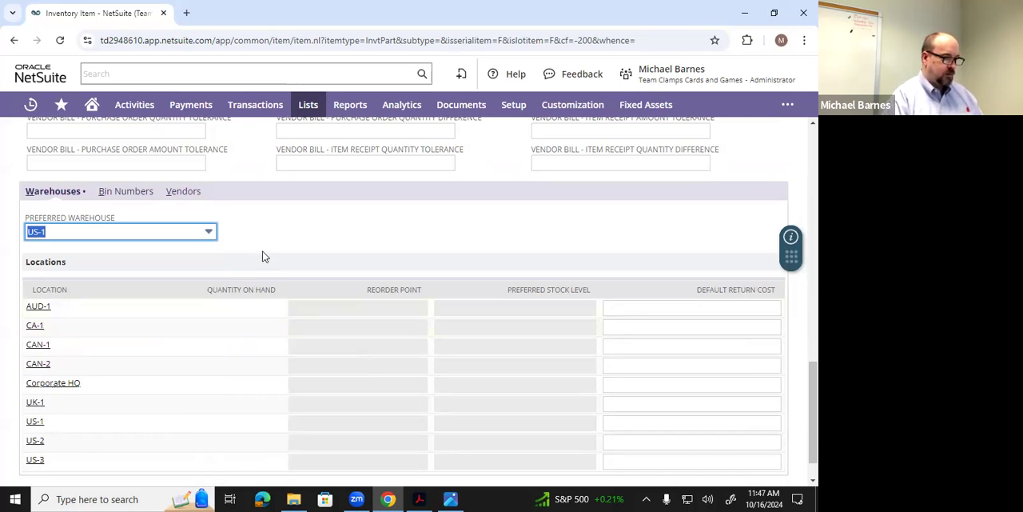
pyautogui.scroll(1, 262, 256)
pyautogui.scroll(-2, 271, 276)
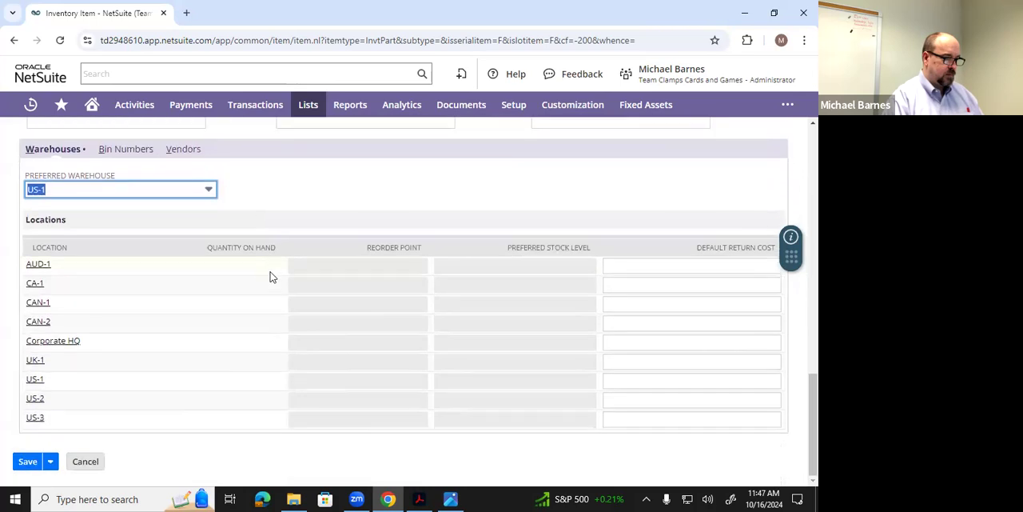
pyautogui.scroll(2, 270, 277)
pyautogui.scroll(-1, 269, 299)
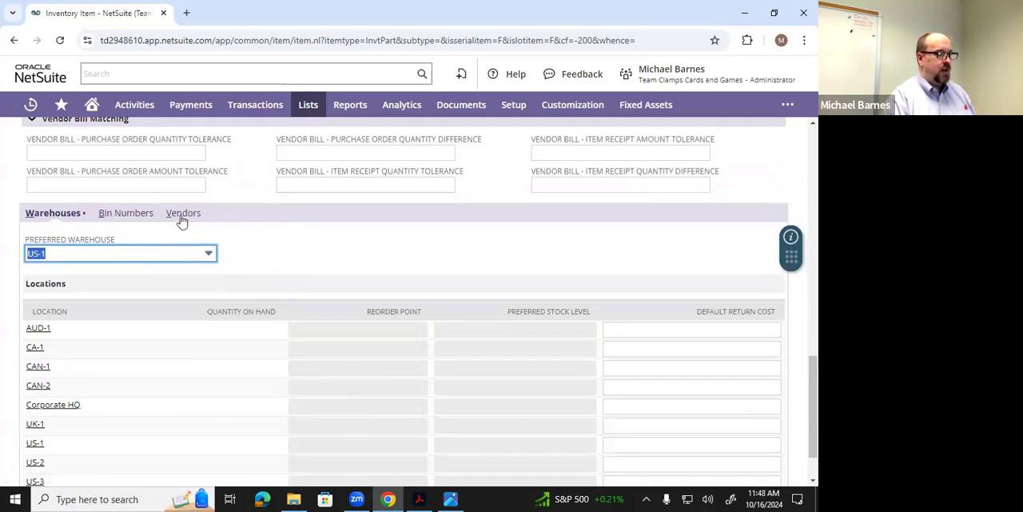
pyautogui.click(239, 246)
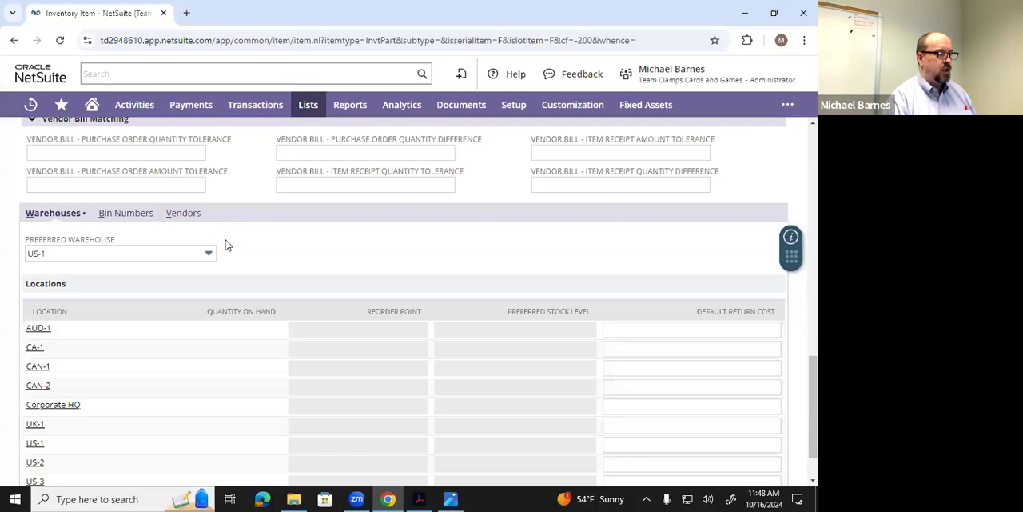
# - Add Planning Partners, LLC to the item's vendors and mark it as the preferred vendor
pyautogui.click(184, 214)
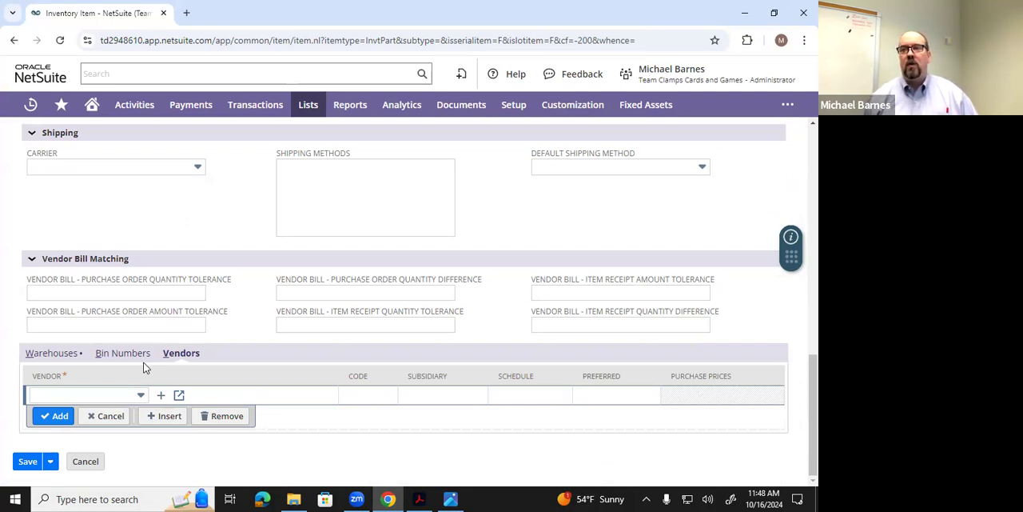
pyautogui.click(104, 395)
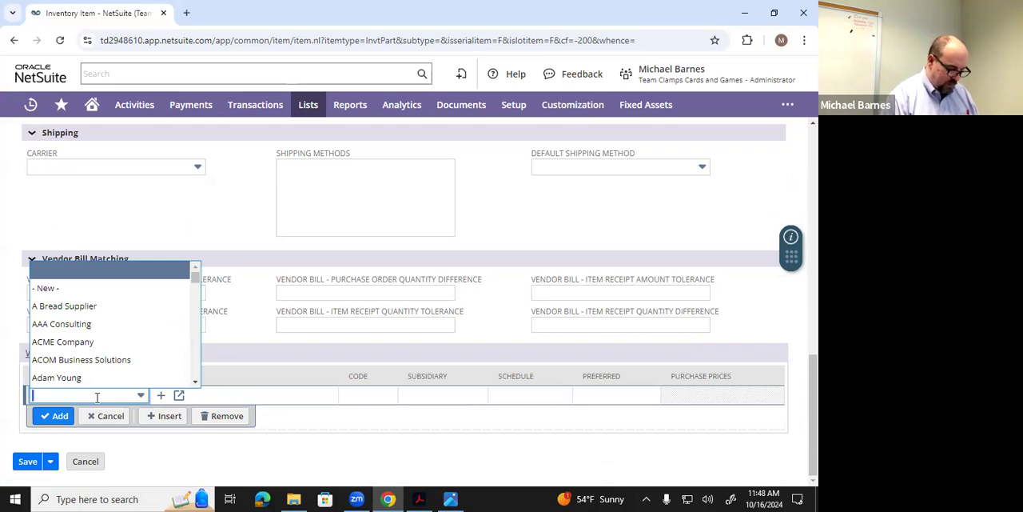
pyautogui.write('Planning Partners, LLC')
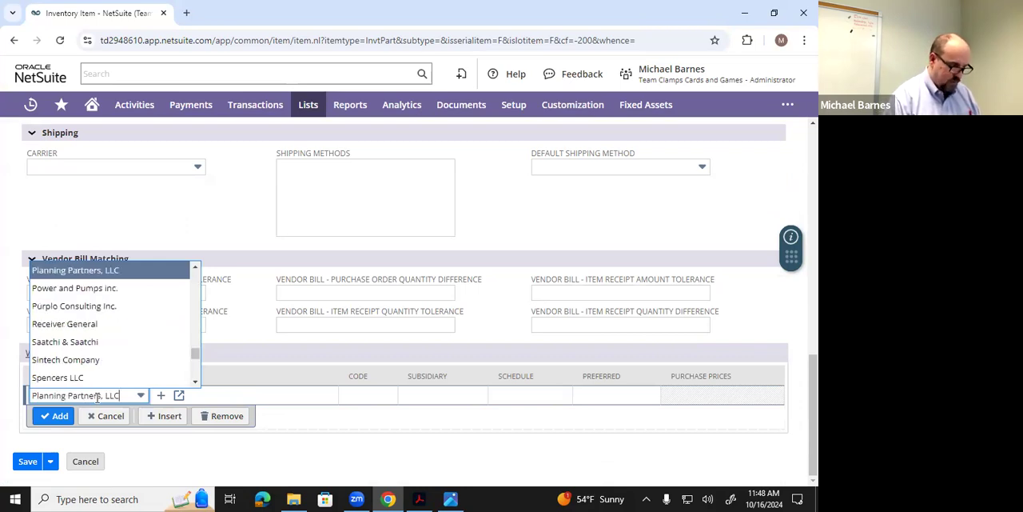
pyautogui.click(93, 270)
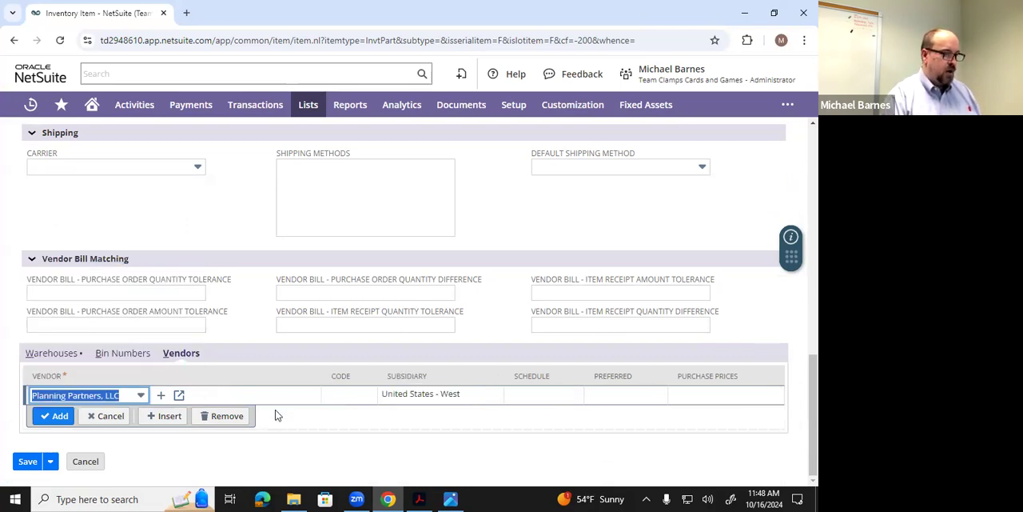
pyautogui.click(360, 417)
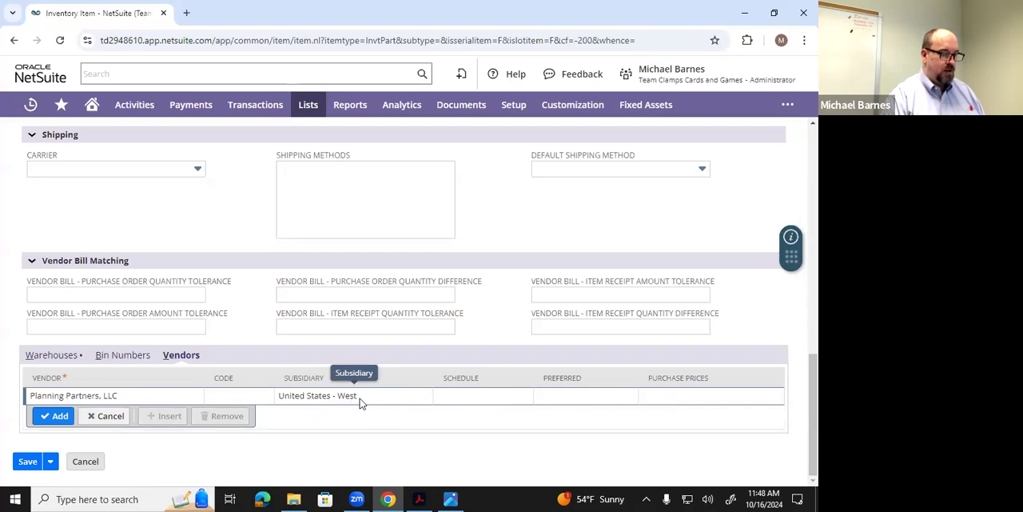
pyautogui.click(556, 400)
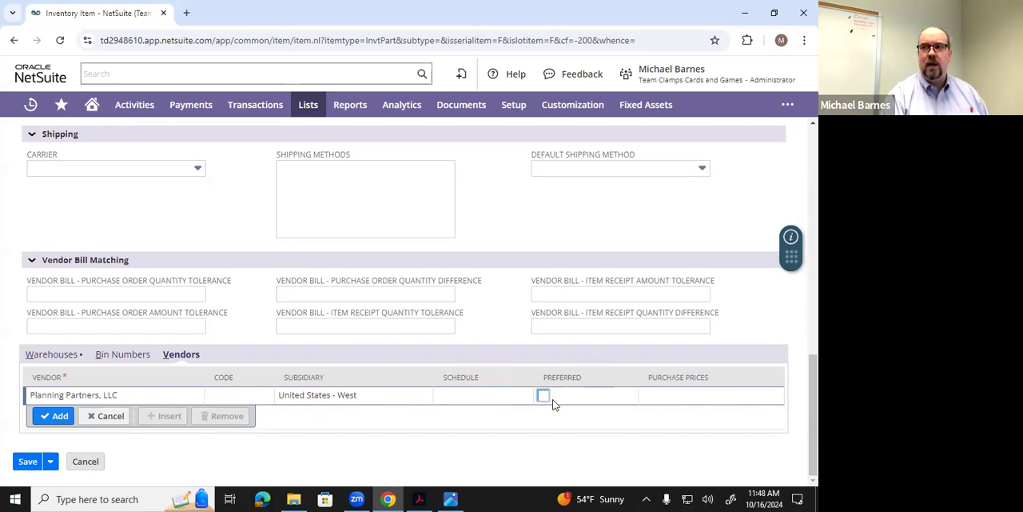
pyautogui.click(545, 397)
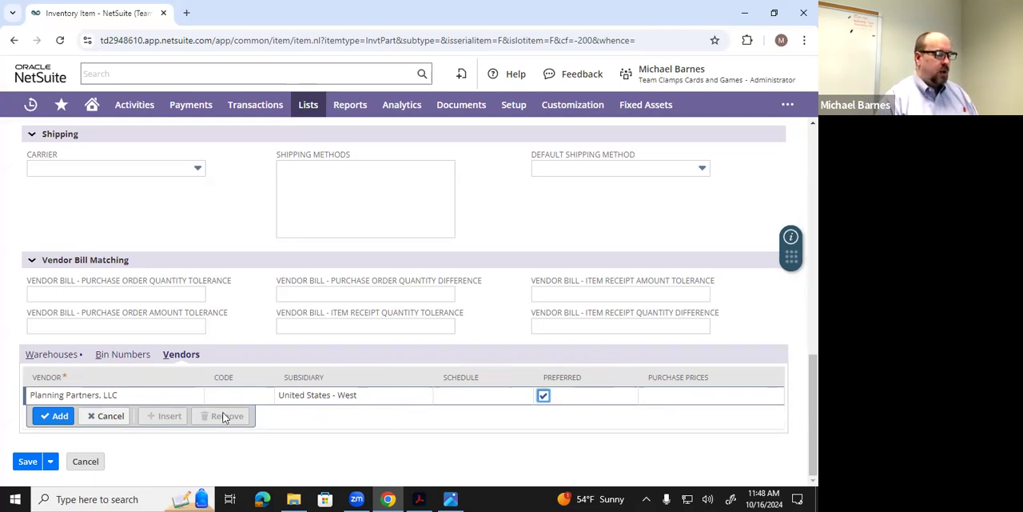
pyautogui.click(54, 416)
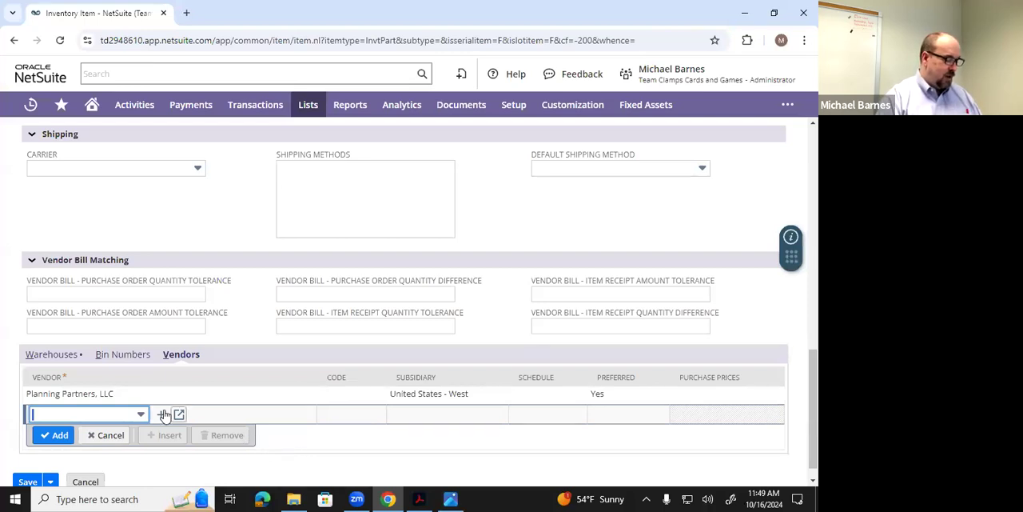
# - Paste the copied text "I Love AIS - The Memoirs of a Truman State Business Student" as the item's sales description
pyautogui.scroll(3, 274, 390)
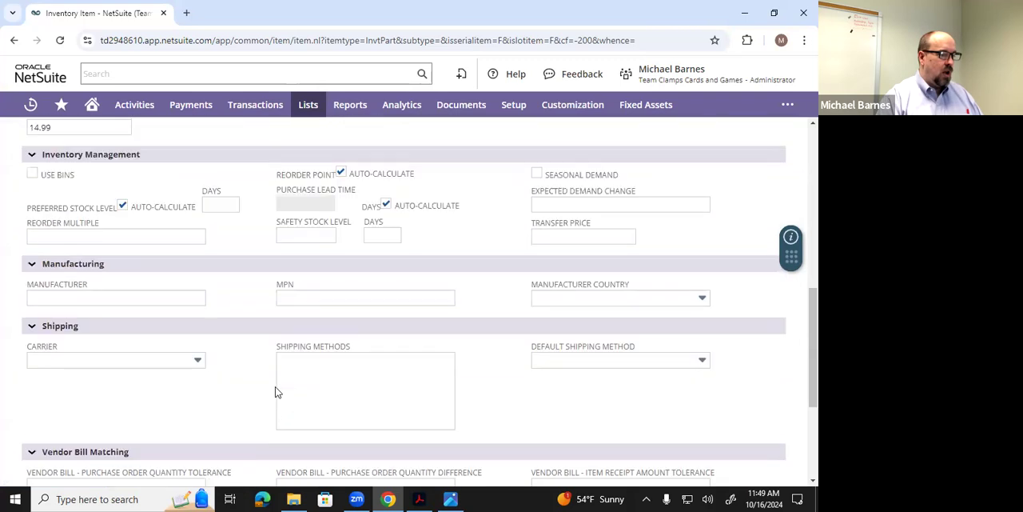
pyautogui.scroll(6, 274, 390)
pyautogui.scroll(-2, 274, 390)
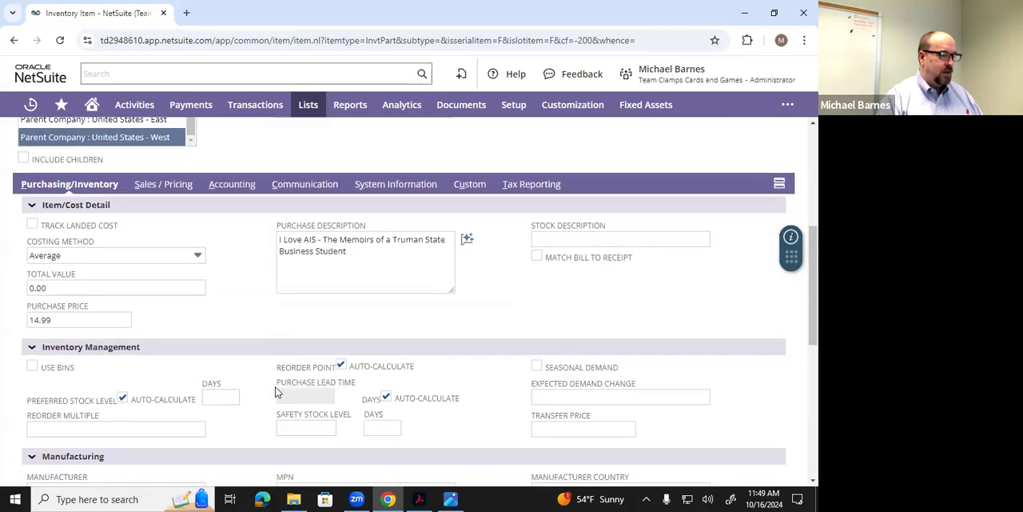
pyautogui.click(167, 185)
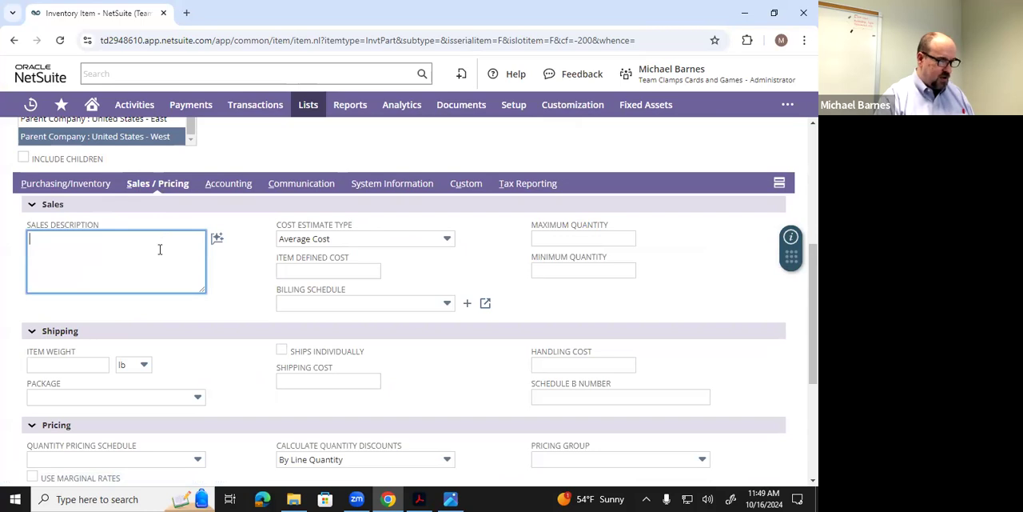
pyautogui.write('I Love AIS - The Memoirs of a Truman State Business Student')
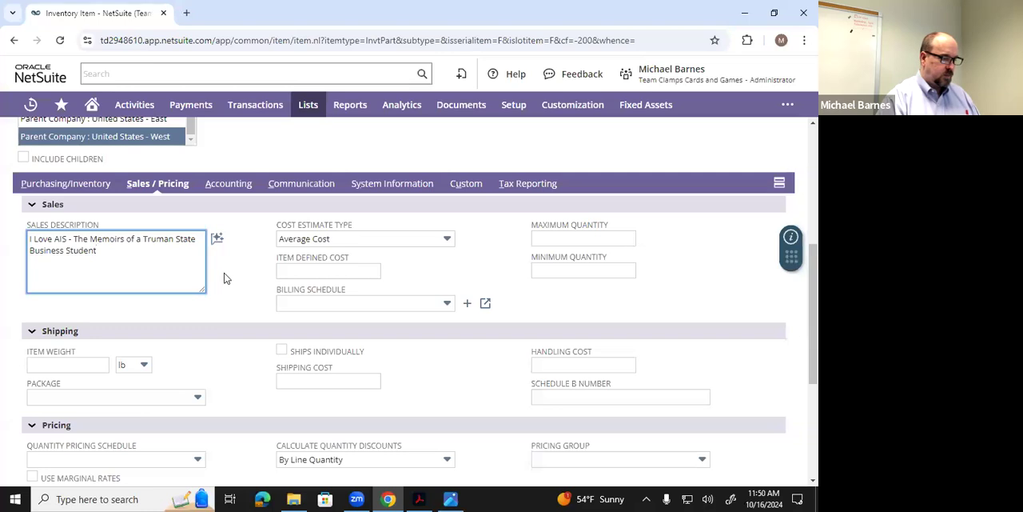
# - Set the item's US Dollar base price to 29.99 for quantity 0
pyautogui.scroll(-3, 233, 274)
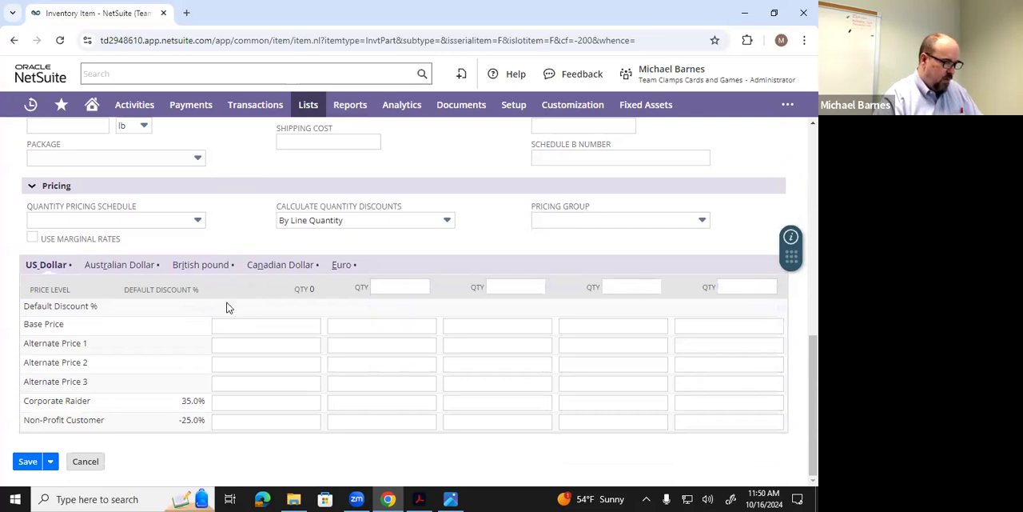
pyautogui.click(232, 324)
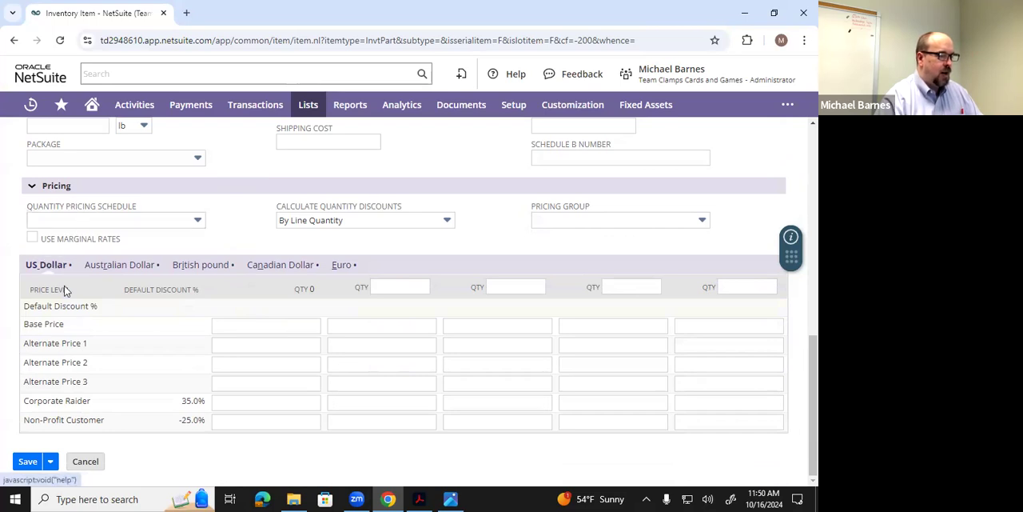
pyautogui.click(255, 325)
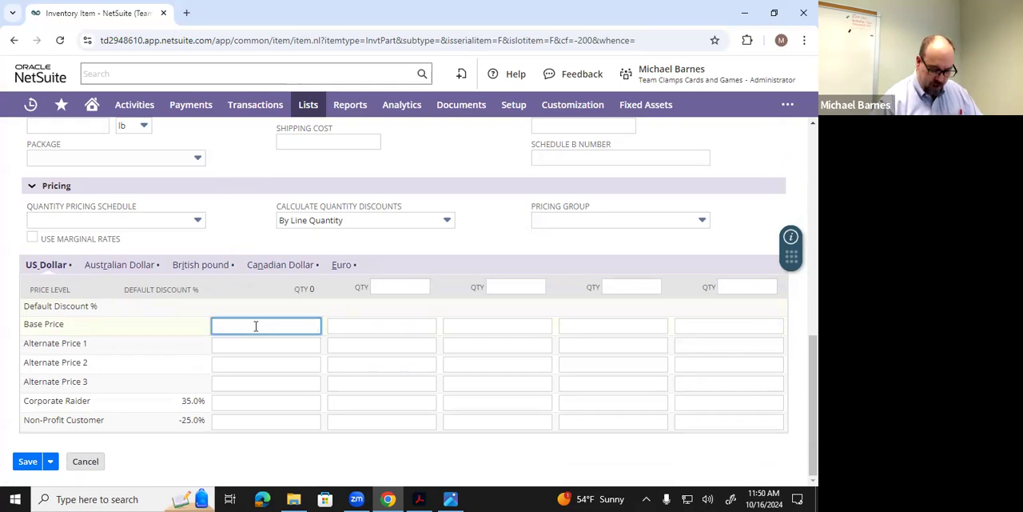
pyautogui.write('2')
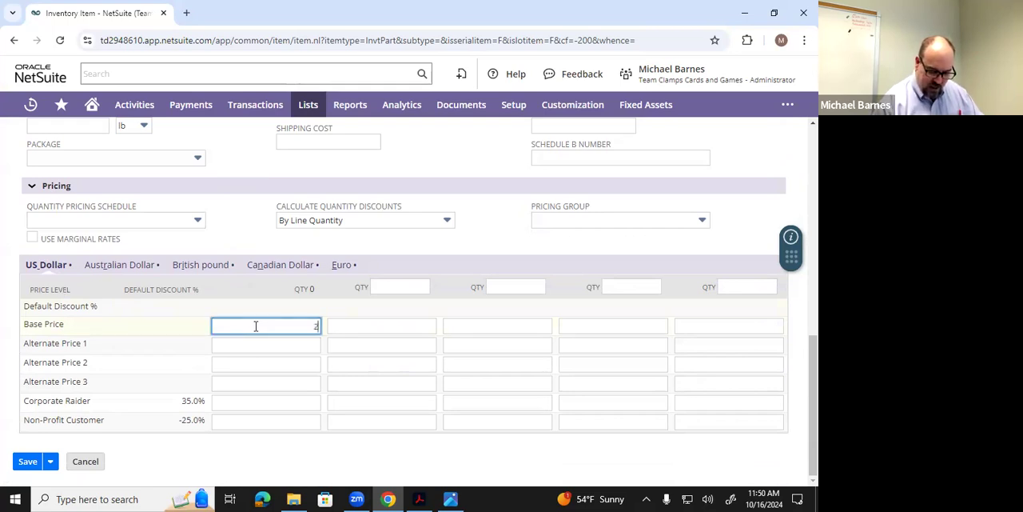
pyautogui.write('9.99')
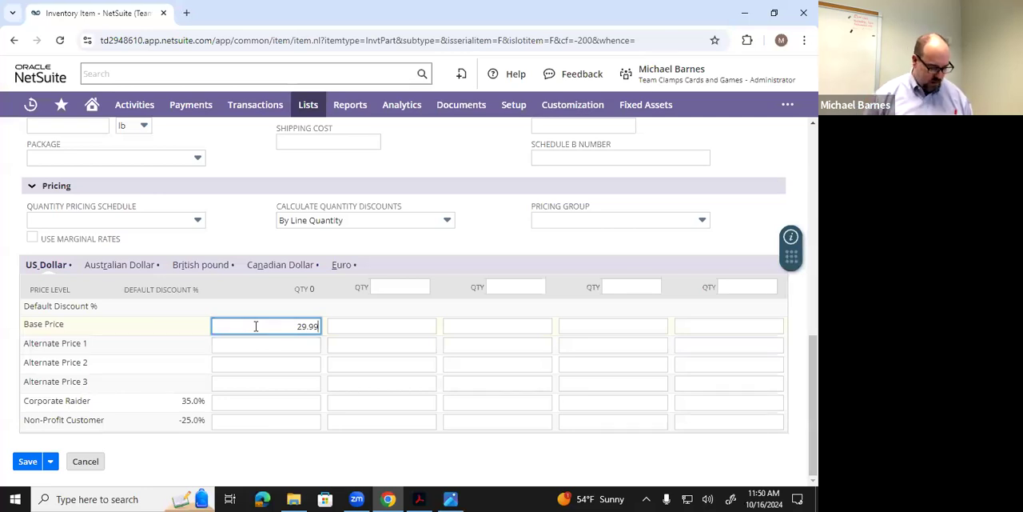
pyautogui.press('Tab')
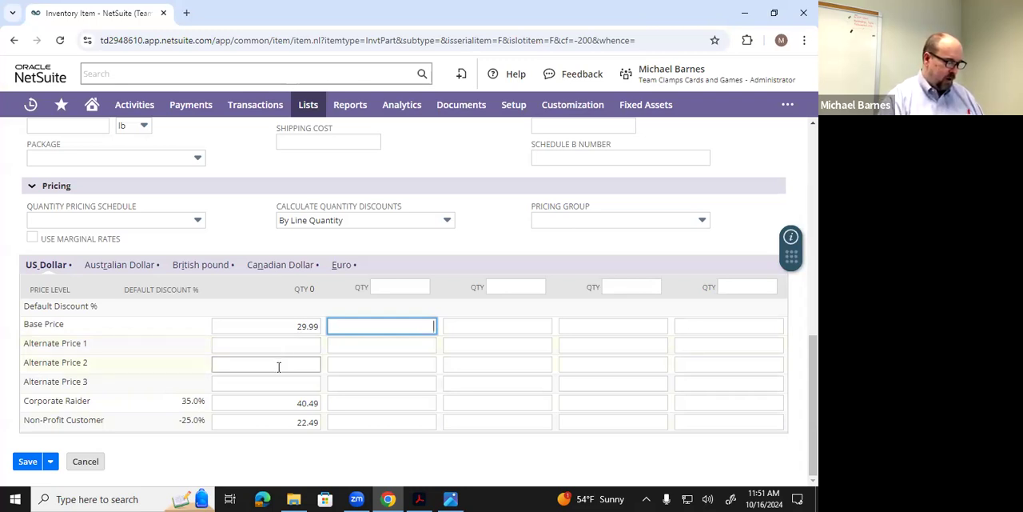
# - Set the item's COGS account to 5010 Cost of Goods Sold : Cost of Sales
pyautogui.scroll(3, 279, 366)
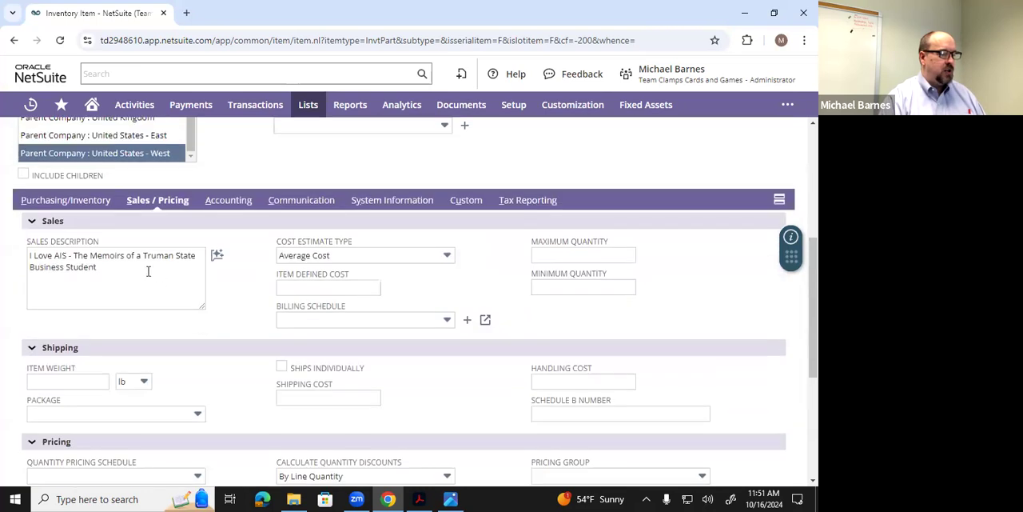
pyautogui.scroll(-2, 216, 319)
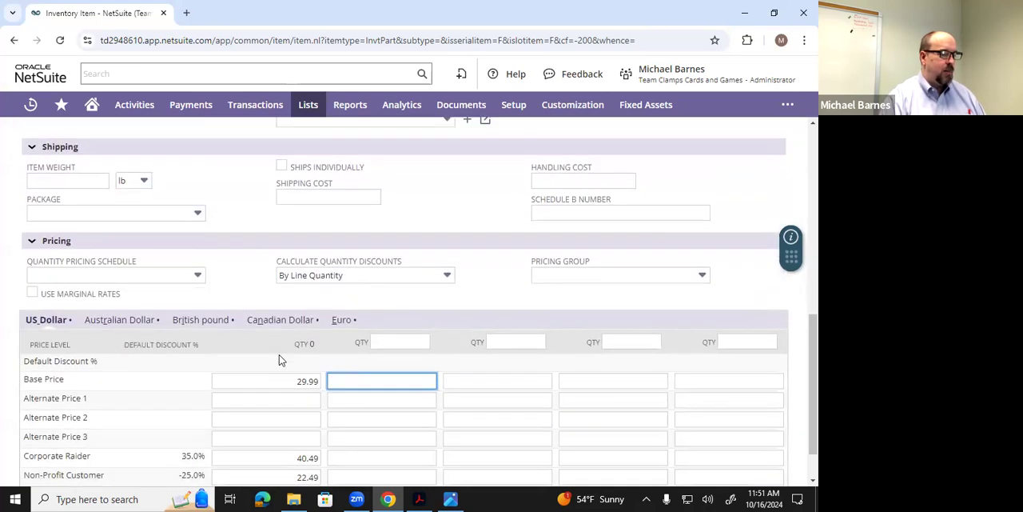
pyautogui.scroll(1, 279, 359)
pyautogui.scroll(3, 279, 360)
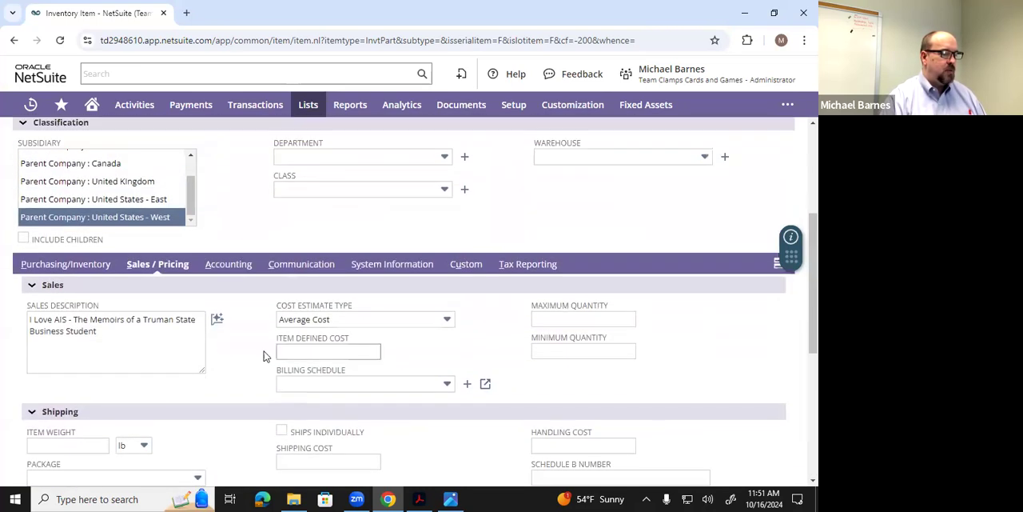
pyautogui.scroll(-2, 256, 350)
pyautogui.scroll(1, 251, 333)
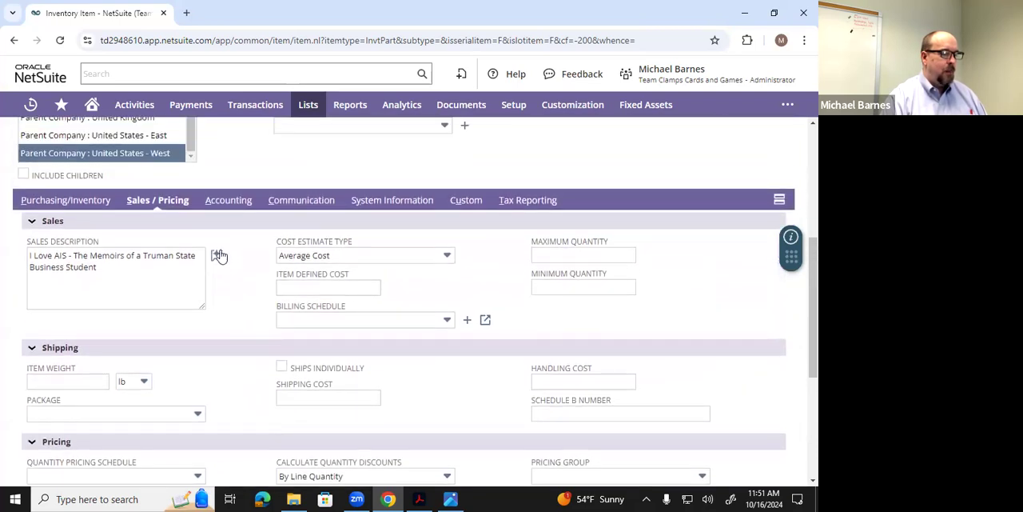
pyautogui.click(223, 206)
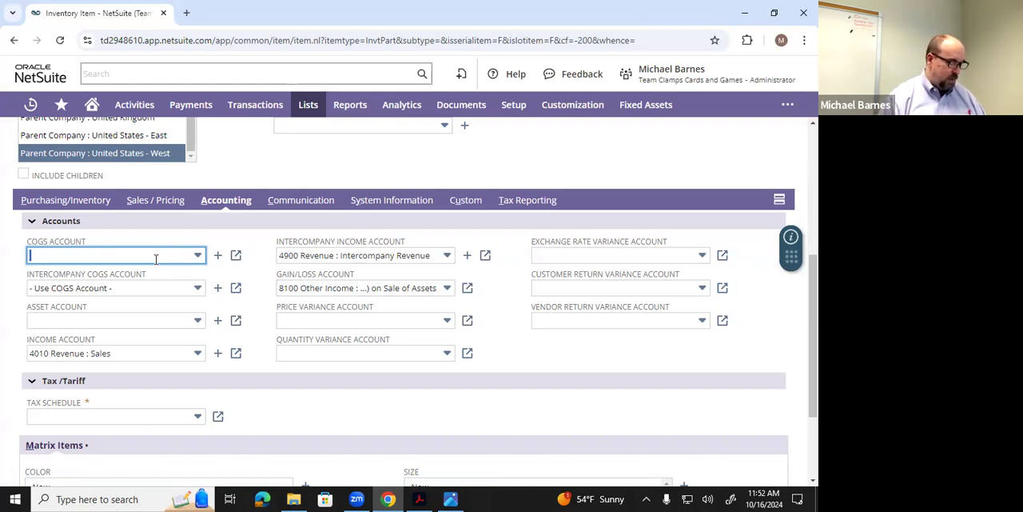
pyautogui.write('501')
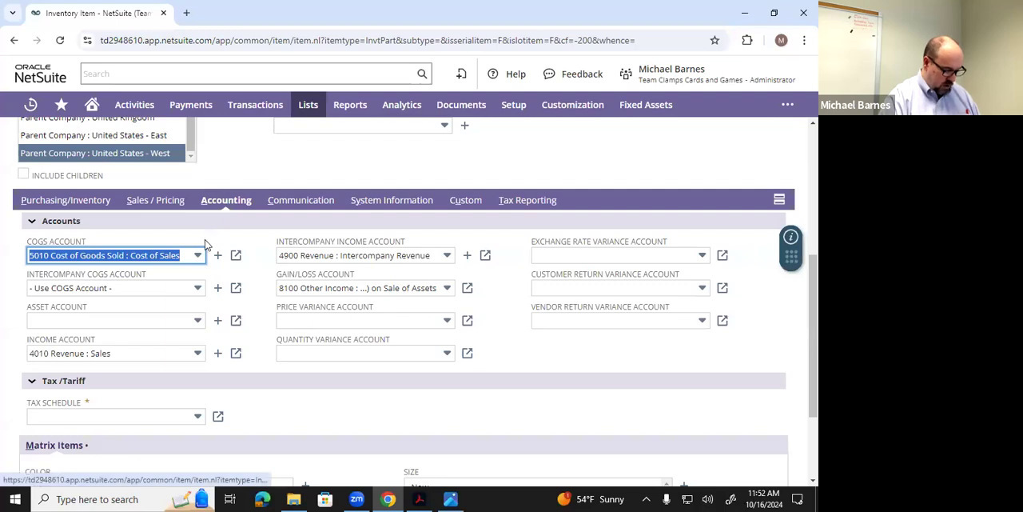
pyautogui.press('Tab')
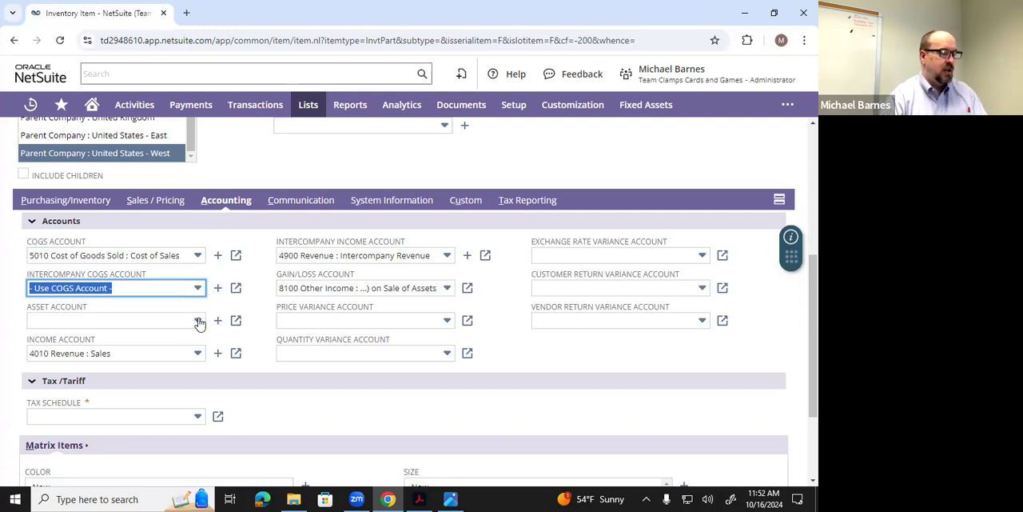
# - Set the item's asset account to 1200 Inventories
pyautogui.click(105, 319)
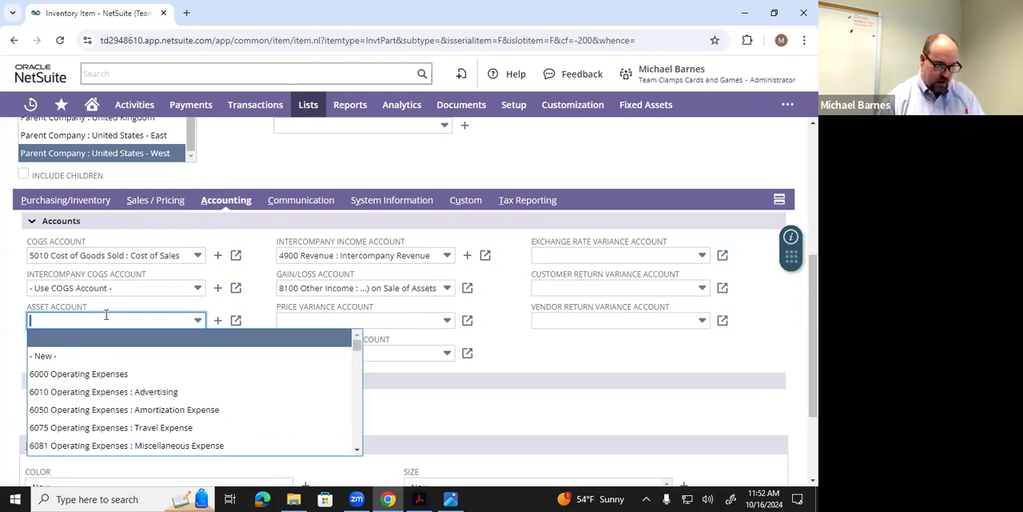
pyautogui.write('1200 Inventories')
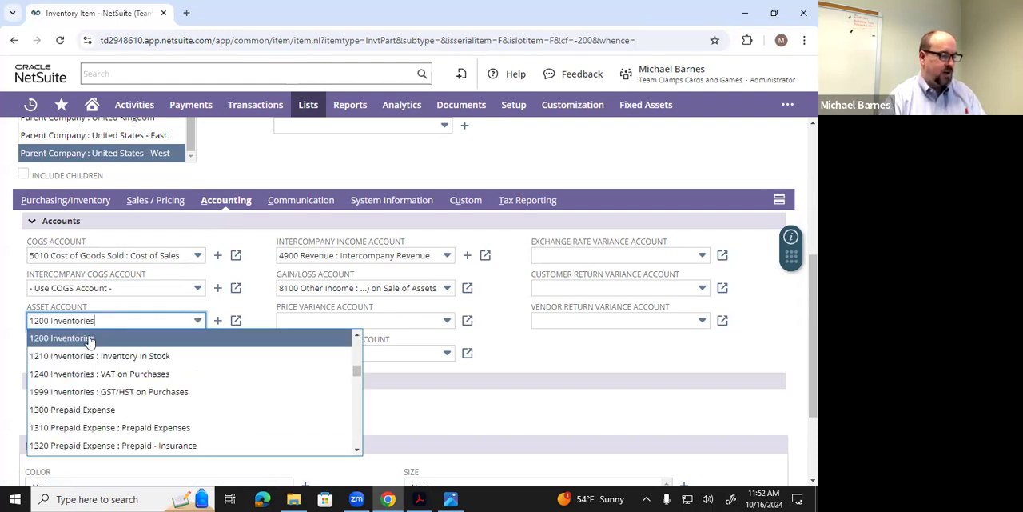
pyautogui.click(89, 338)
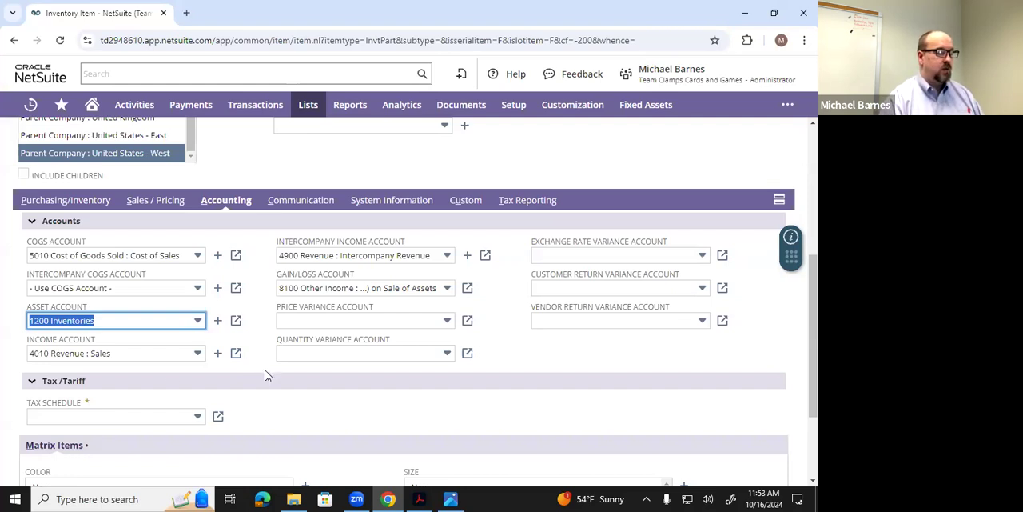
pyautogui.click(302, 419)
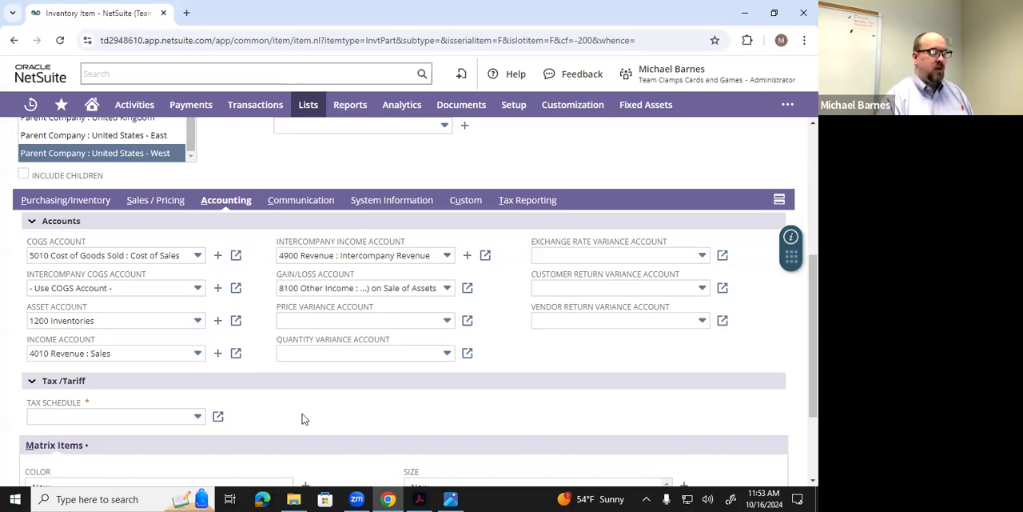
# - Set the item's tax schedule to Non Taxable and save the inventory item
pyautogui.click(196, 421)
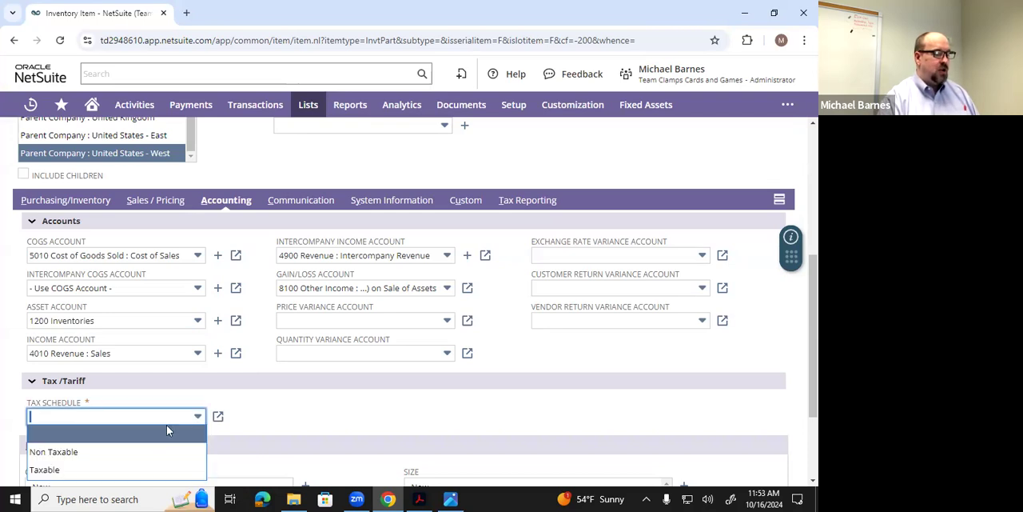
pyautogui.click(164, 448)
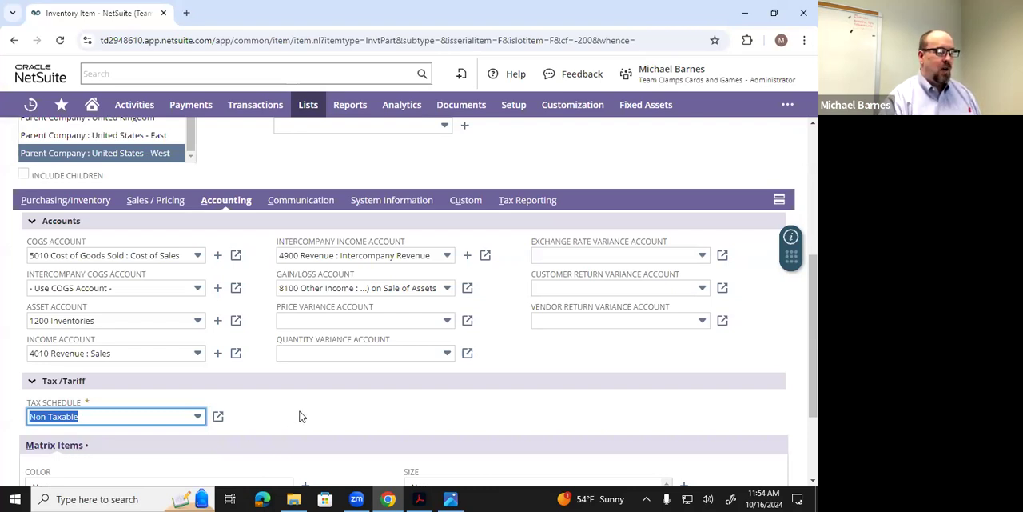
pyautogui.click(303, 416)
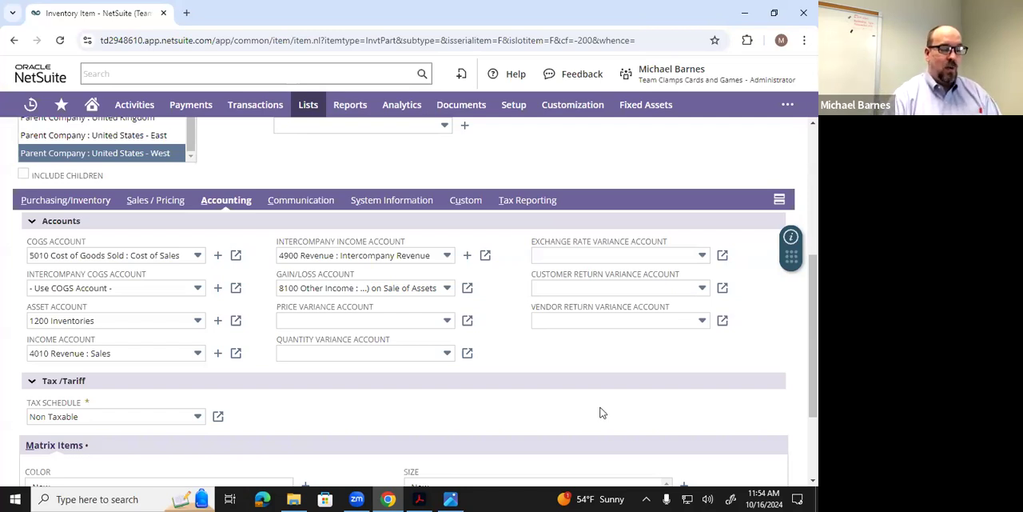
pyautogui.scroll(-3, 601, 412)
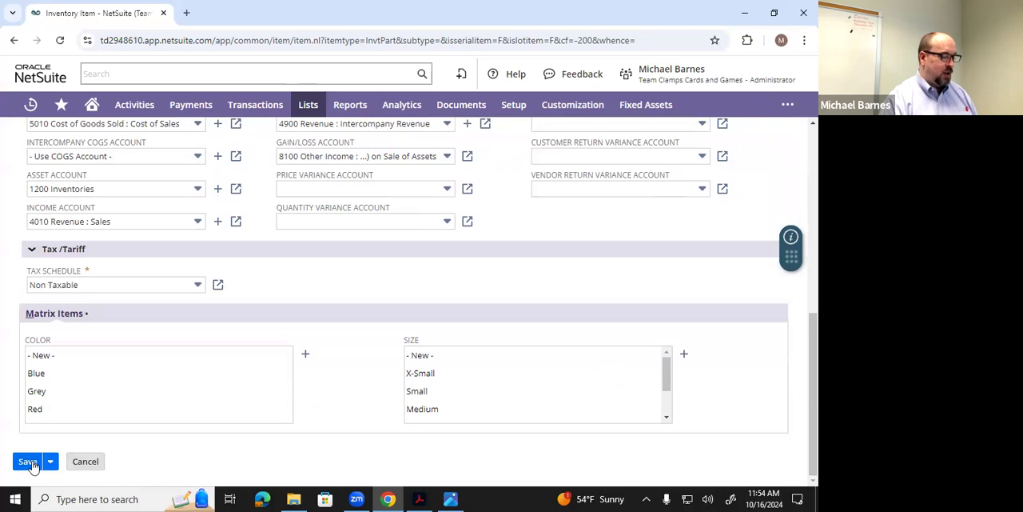
pyautogui.click(30, 462)
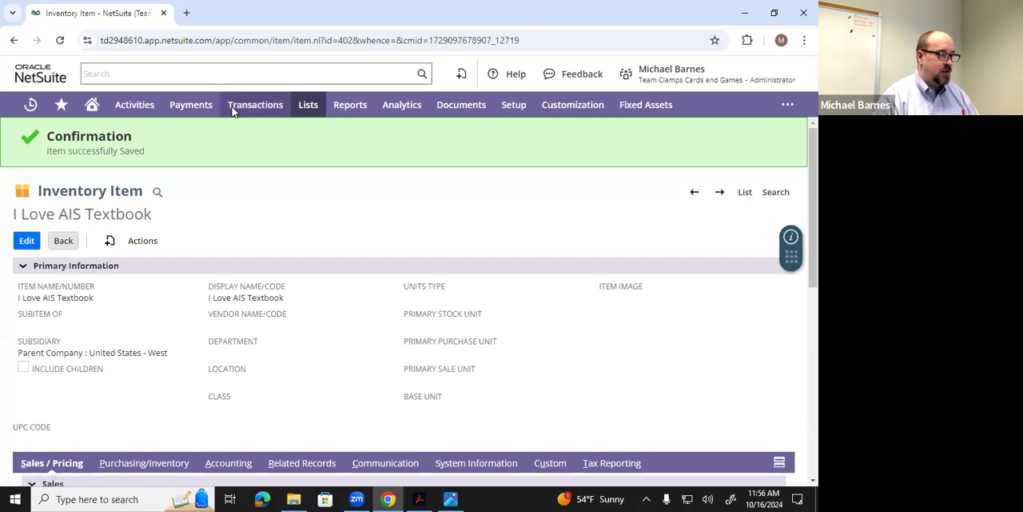
pyautogui.moveTo(233, 112)
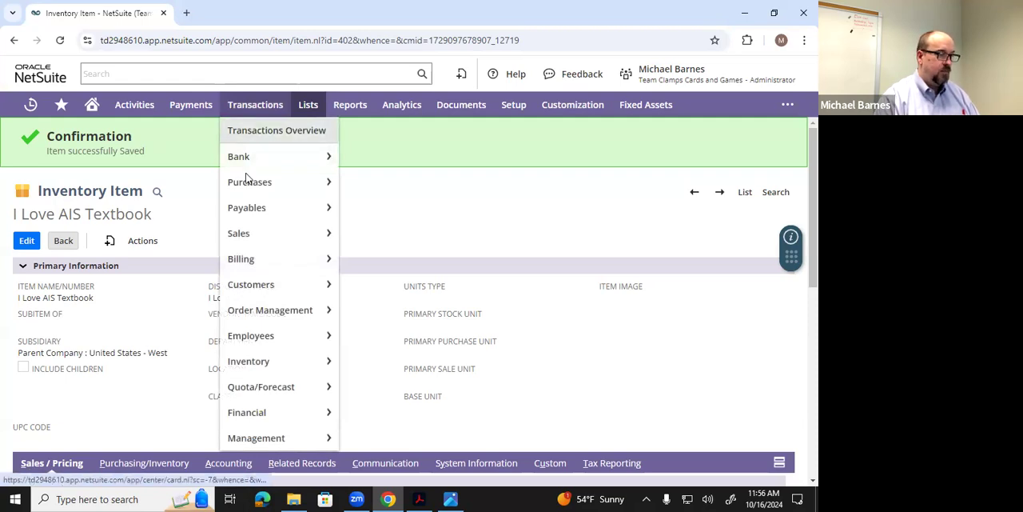
pyautogui.moveTo(248, 181)
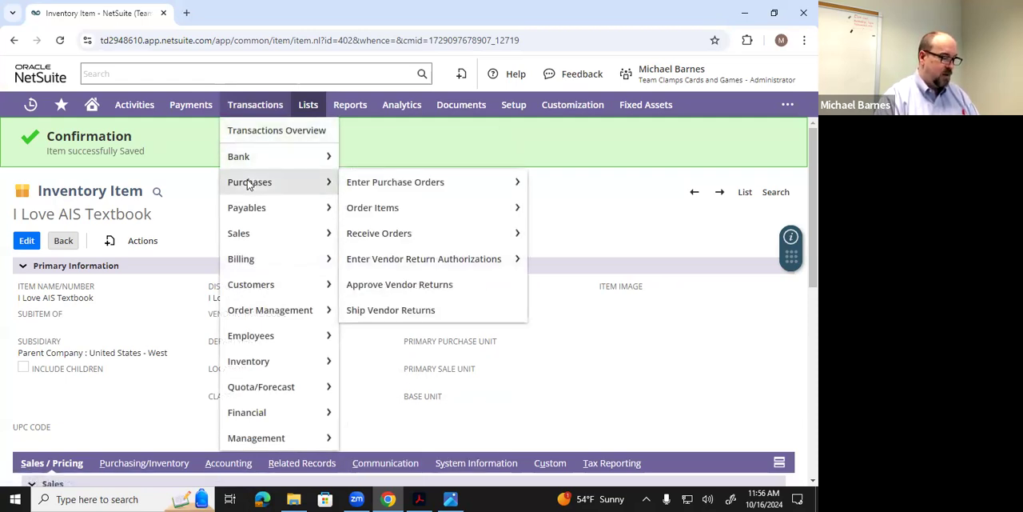
pyautogui.moveTo(356, 183)
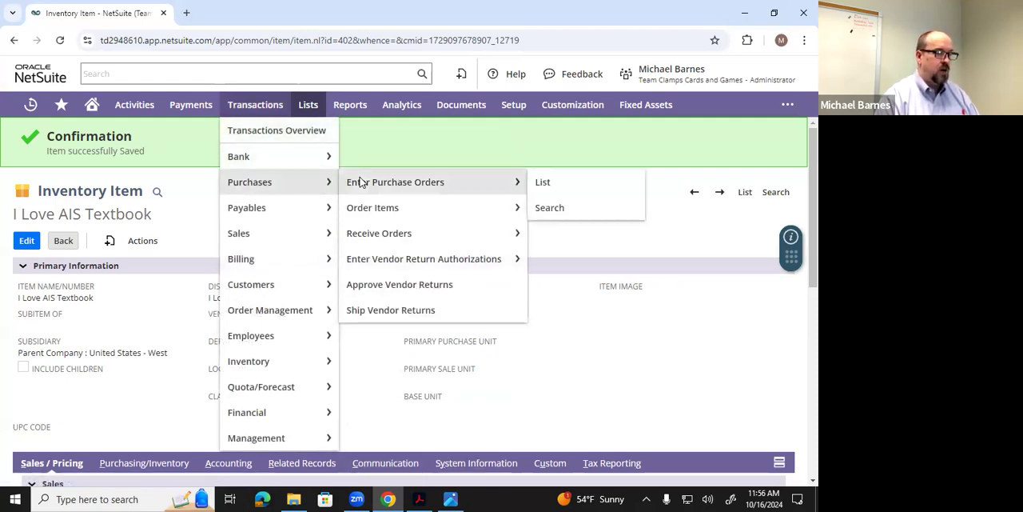
pyautogui.click(463, 183)
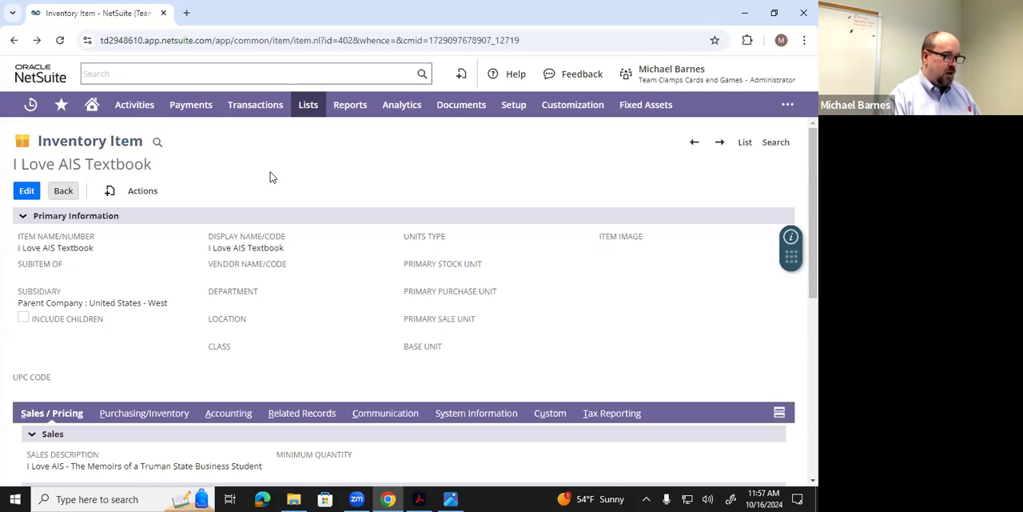
# - Open the Accounting Preferences and examine the receiving settings under Order Management
pyautogui.moveTo(513, 108)
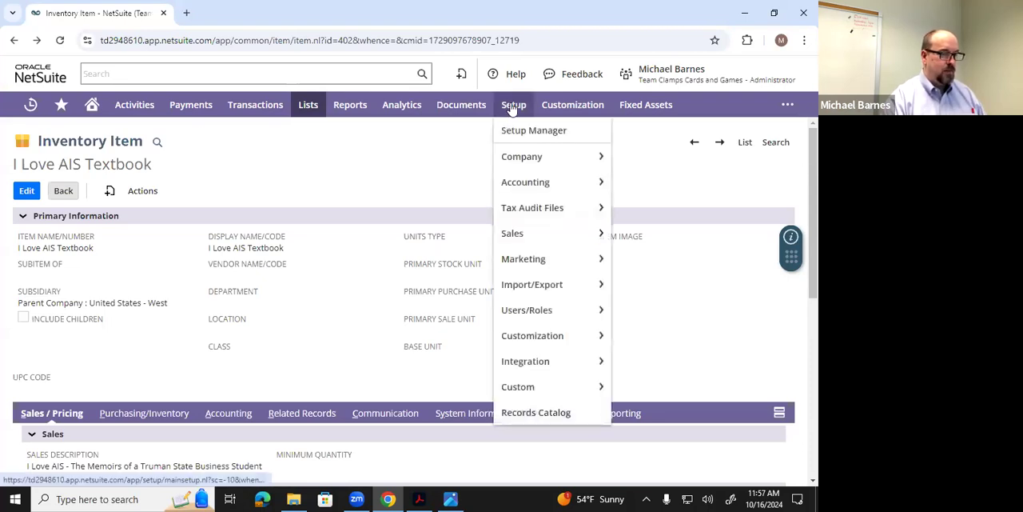
pyautogui.moveTo(529, 182)
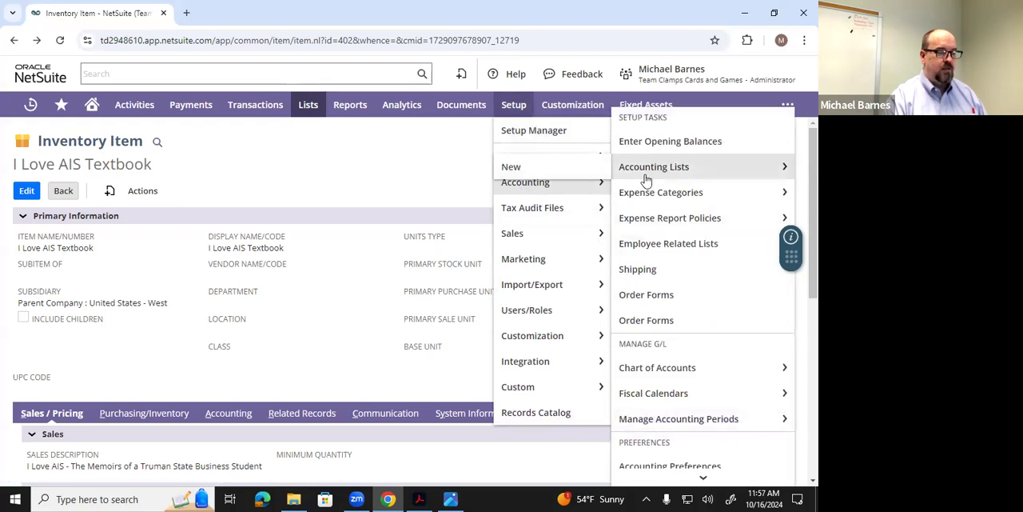
pyautogui.scroll(-1, 662, 256)
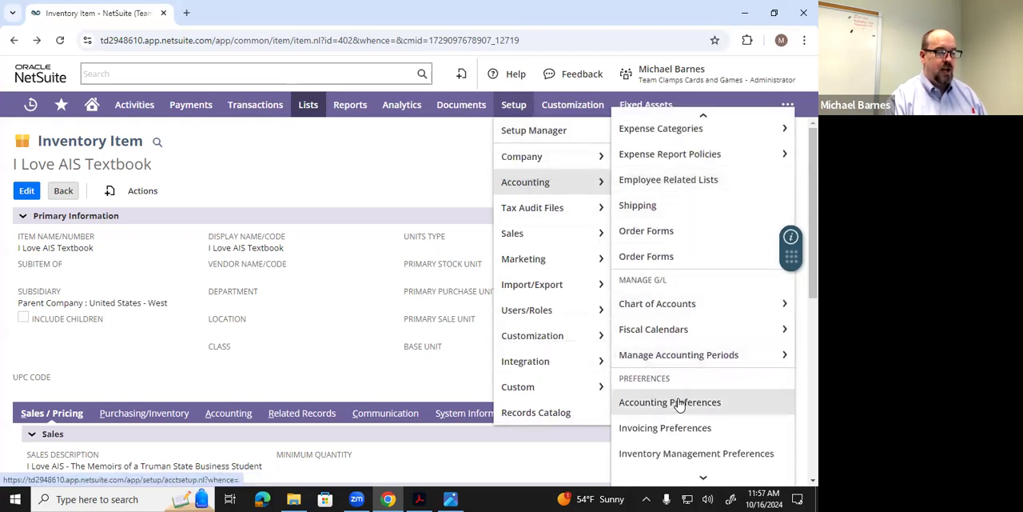
pyautogui.click(745, 403)
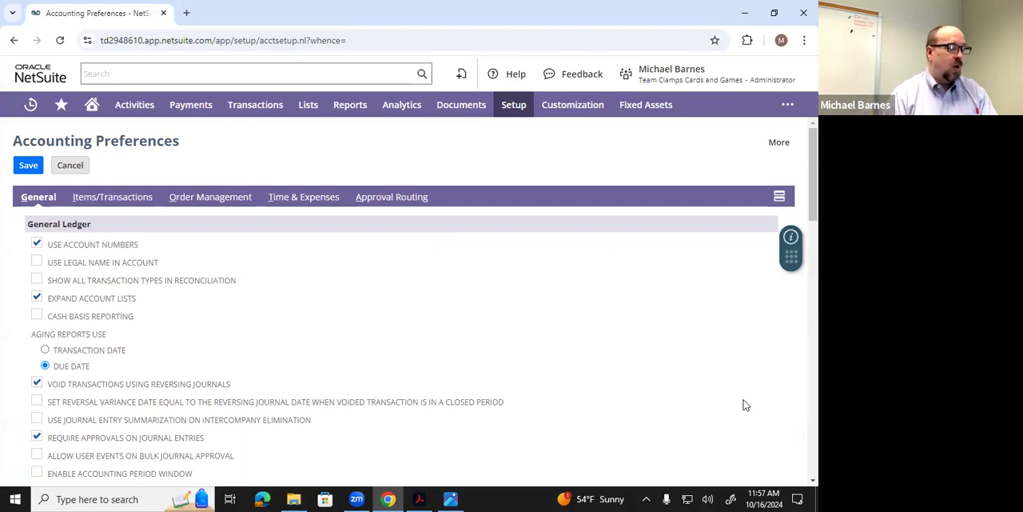
pyautogui.click(208, 202)
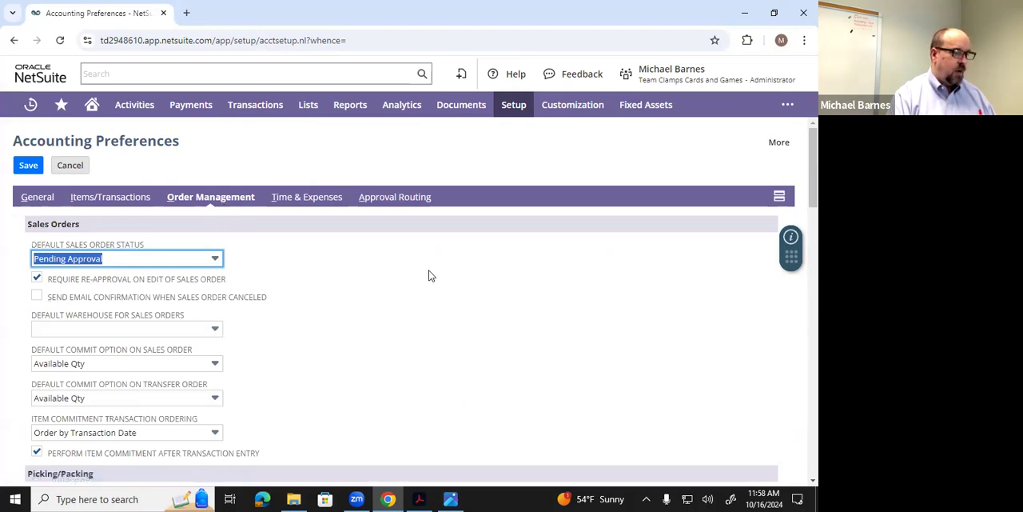
pyautogui.scroll(-1, 799, 257)
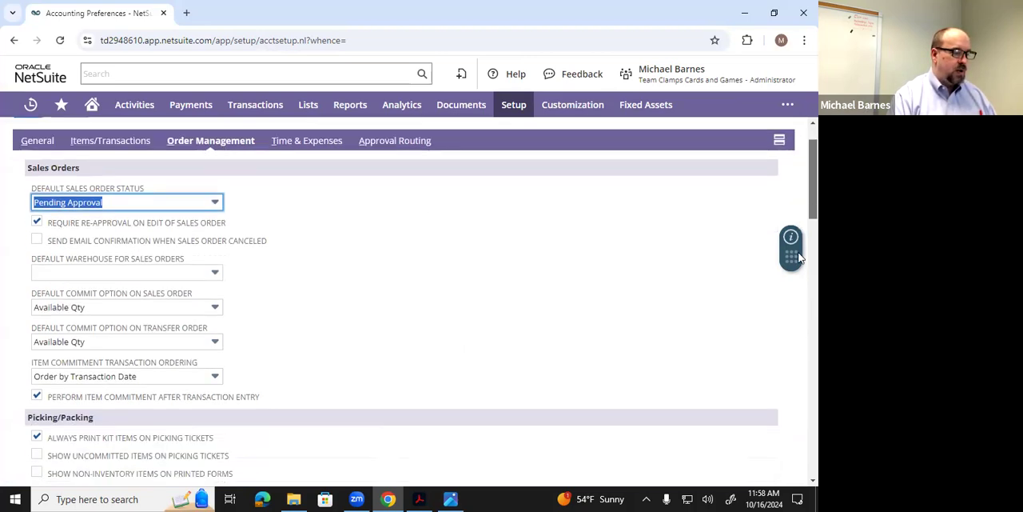
pyautogui.scroll(-10, 800, 256)
pyautogui.moveTo(799, 342); pyautogui.dragTo(801, 404)
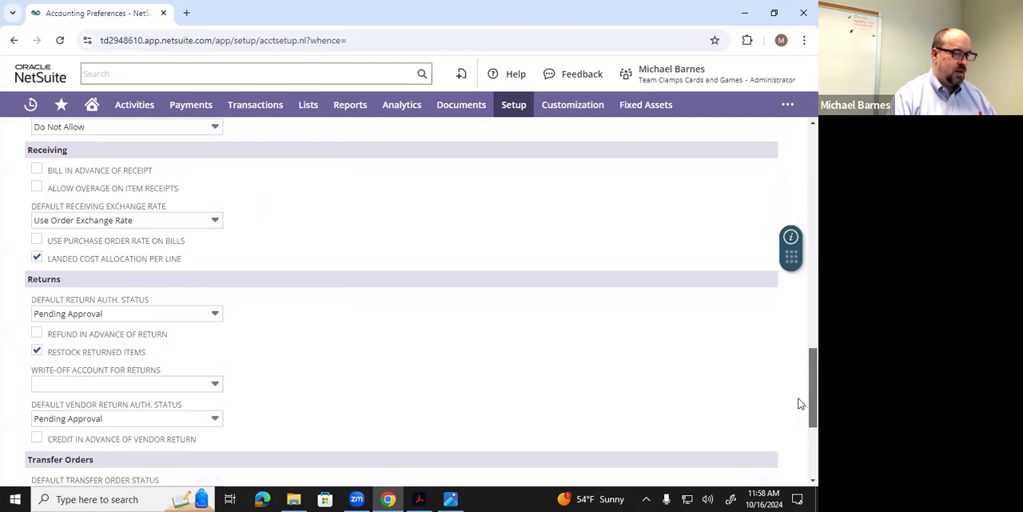
pyautogui.scroll(-1, 800, 378)
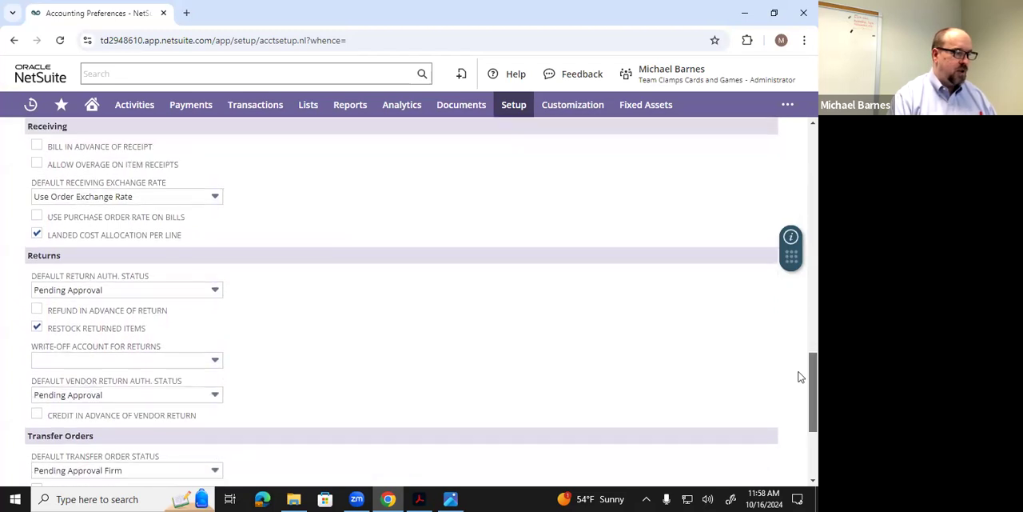
pyautogui.scroll(1, 800, 378)
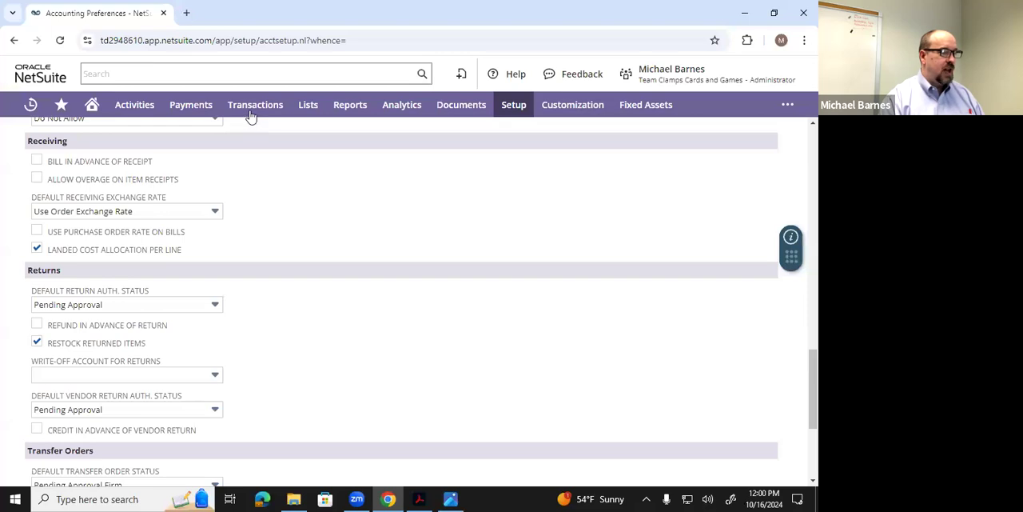
# - Start a new purchase order with Planning Partners, LLC as the vendor
pyautogui.moveTo(252, 110)
pyautogui.moveTo(299, 187)
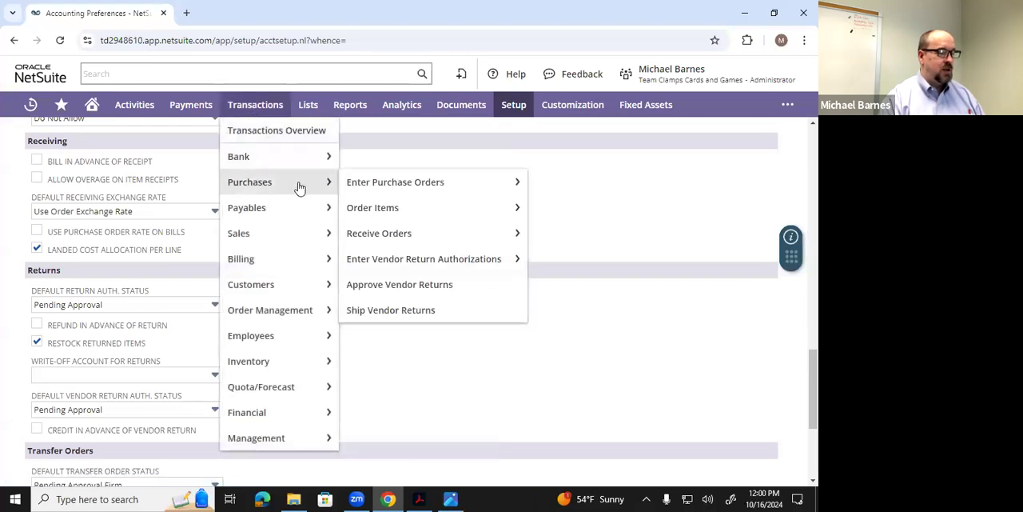
pyautogui.click(371, 189)
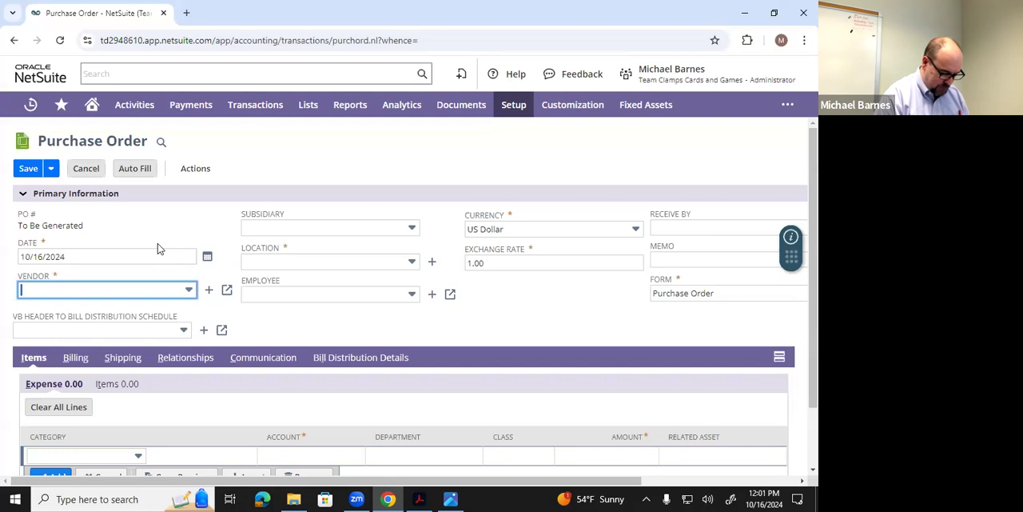
pyautogui.write('pl')
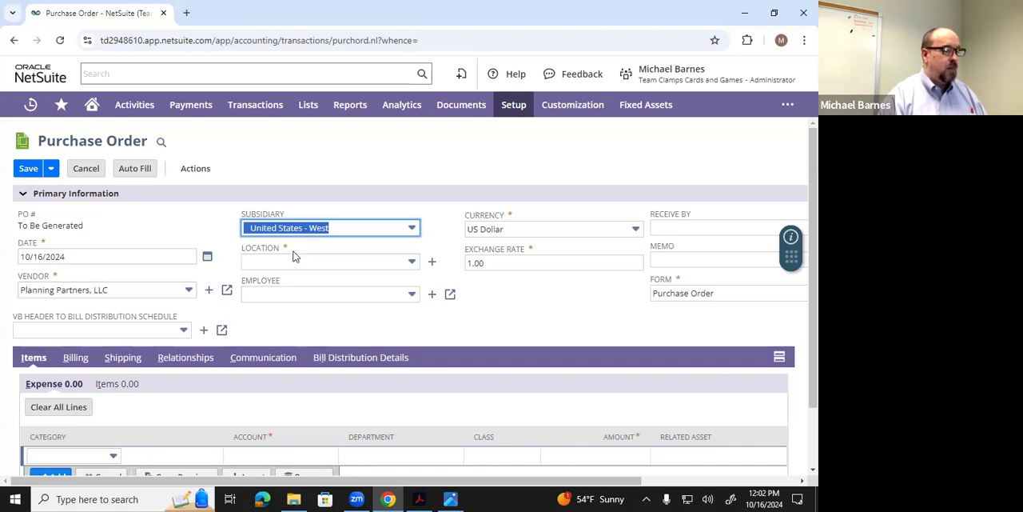
# - Set the purchase order's location to US-1
pyautogui.click(412, 263)
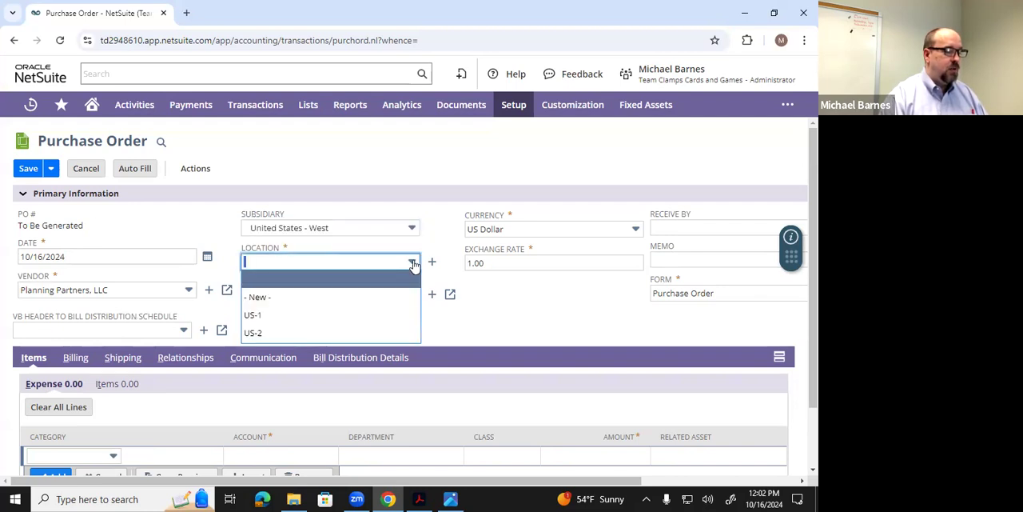
pyautogui.click(355, 315)
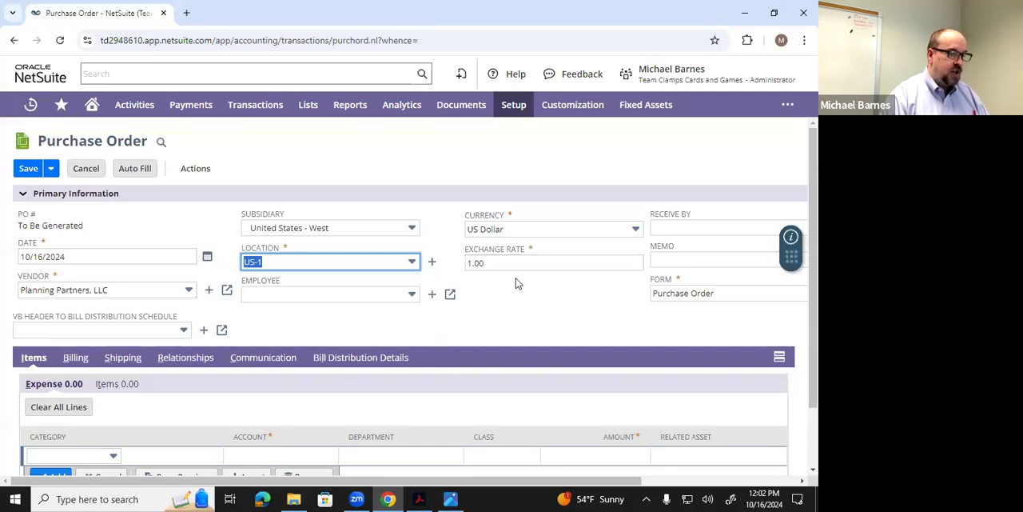
pyautogui.click(519, 304)
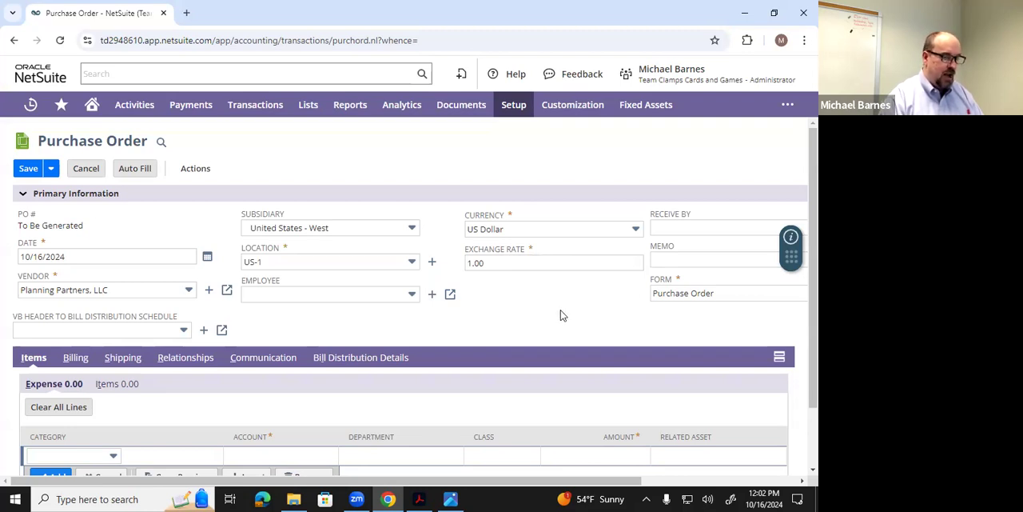
# - Set the purchase order's receive-by date to 10/23/2024
pyautogui.click(674, 229)
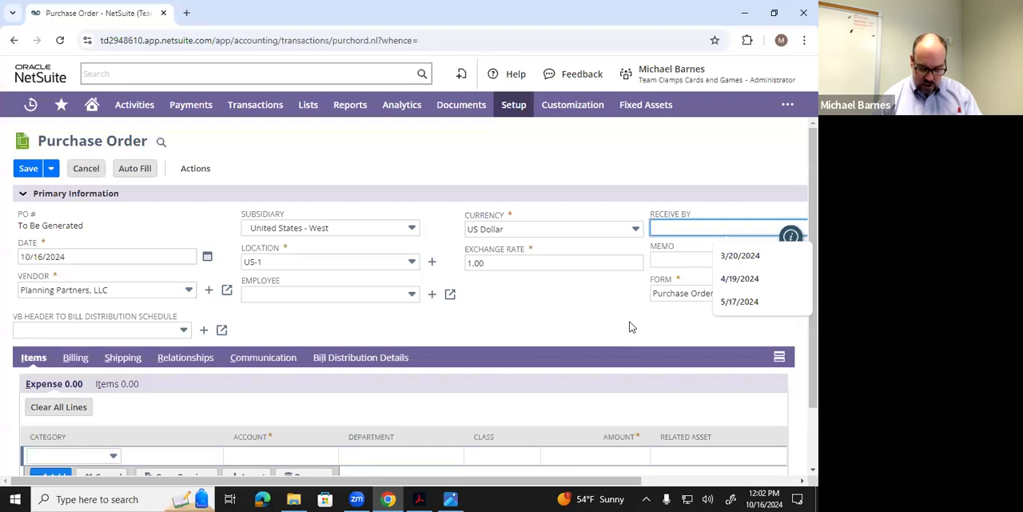
pyautogui.write('10/2')
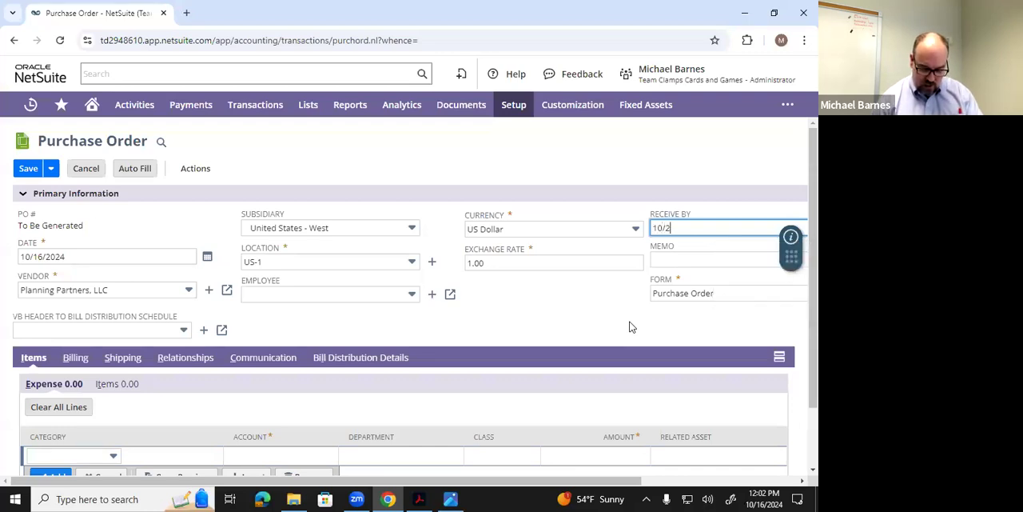
pyautogui.write('3/24')
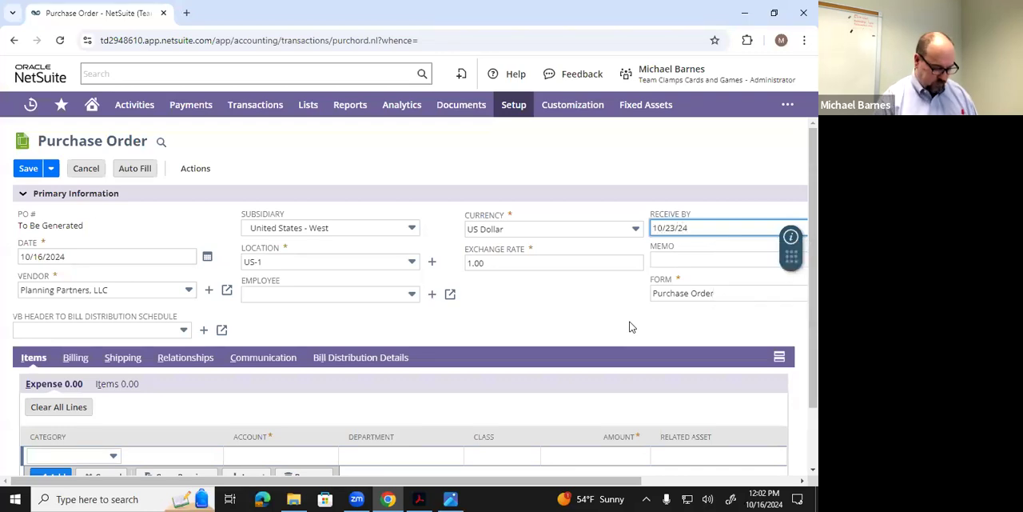
pyautogui.press('Tab')
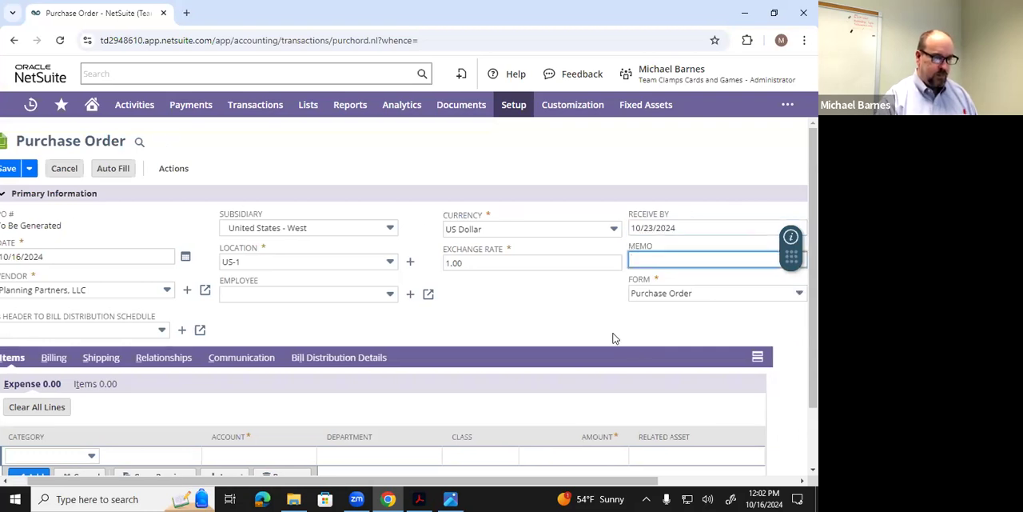
pyautogui.moveTo(604, 483); pyautogui.dragTo(550, 489)
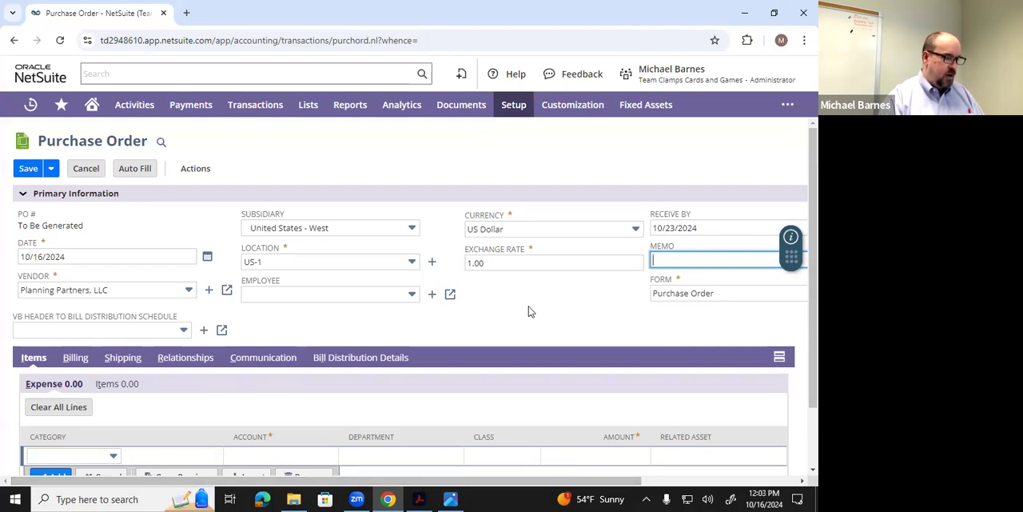
# - Start an item line on the purchase order for the I Love AIS Textbook
pyautogui.scroll(-1, 509, 303)
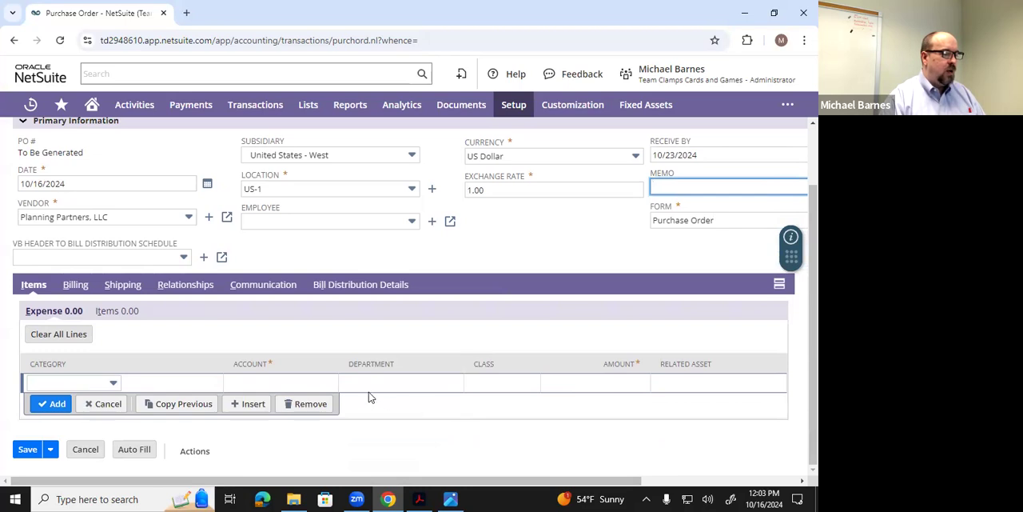
pyautogui.click(114, 316)
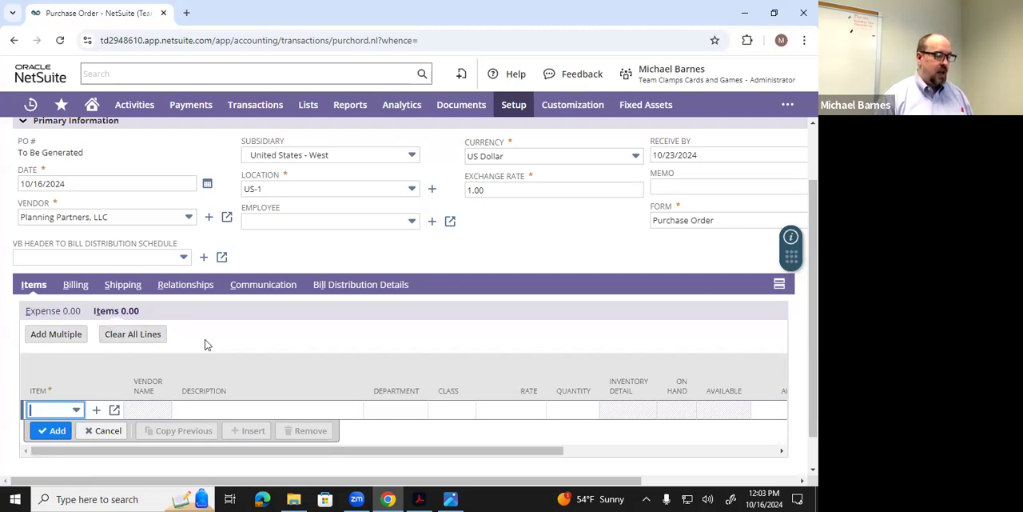
pyautogui.write('i')
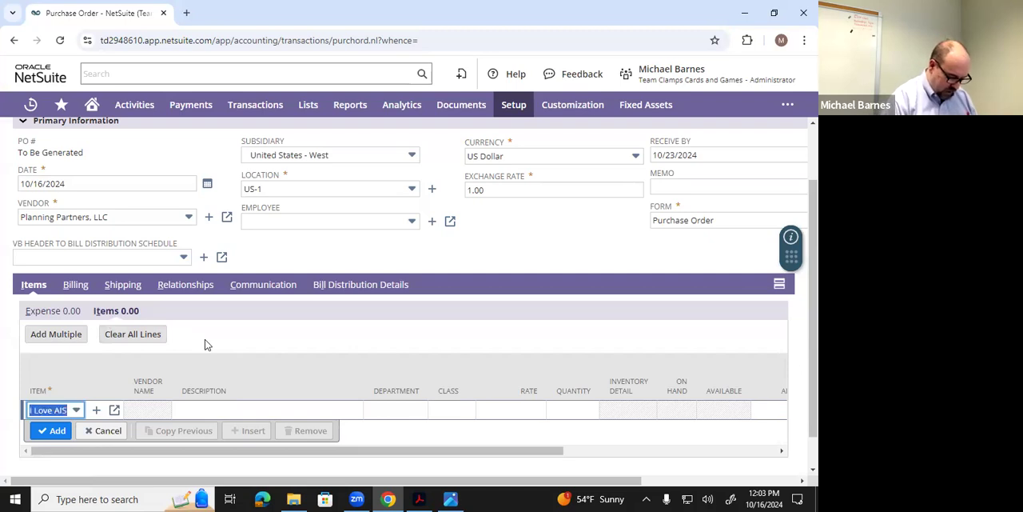
pyautogui.scroll(1, 207, 347)
pyautogui.scroll(-1, 213, 364)
pyautogui.press('Tab')
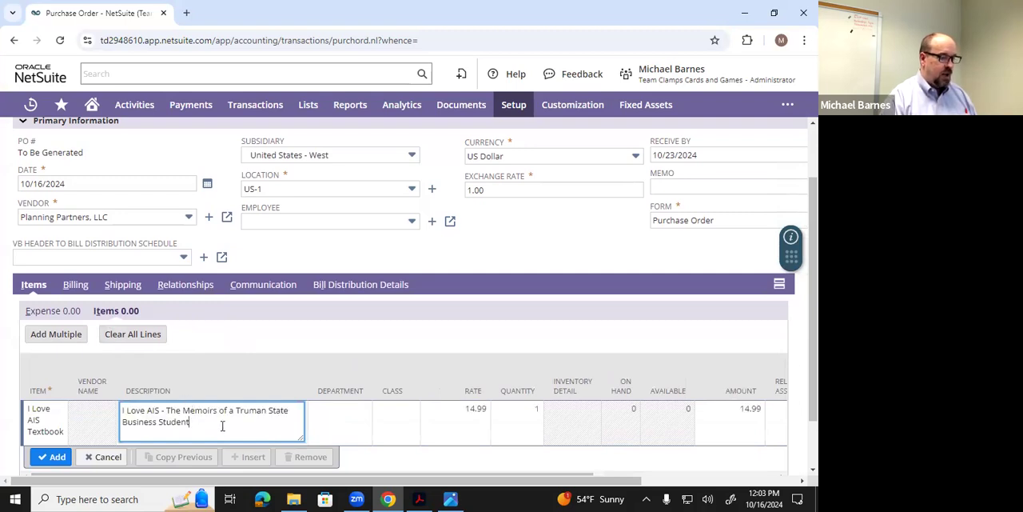
# - Set the textbook line's quantity to 30 and add the line to the purchase order
pyautogui.click(528, 416)
pyautogui.write('30')
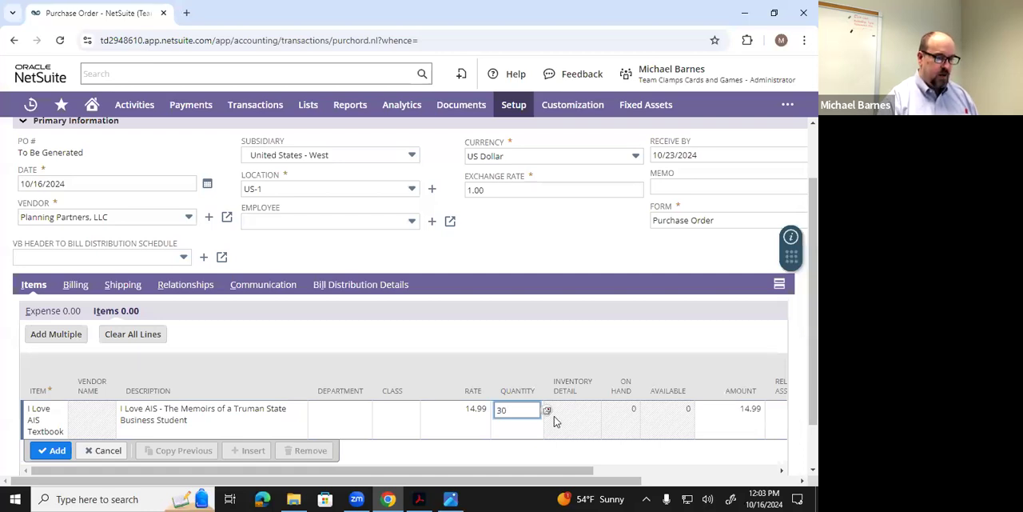
pyautogui.press('Tab')
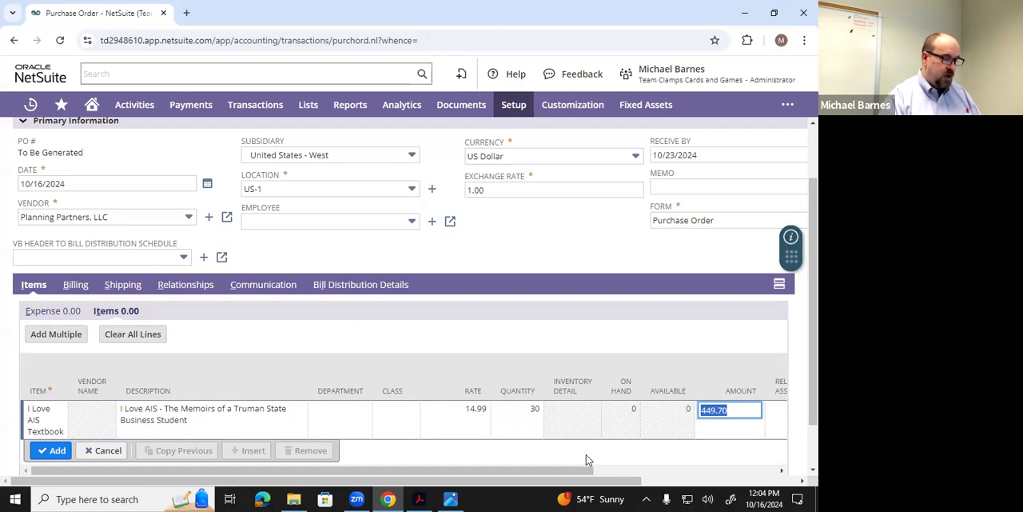
pyautogui.click(62, 452)
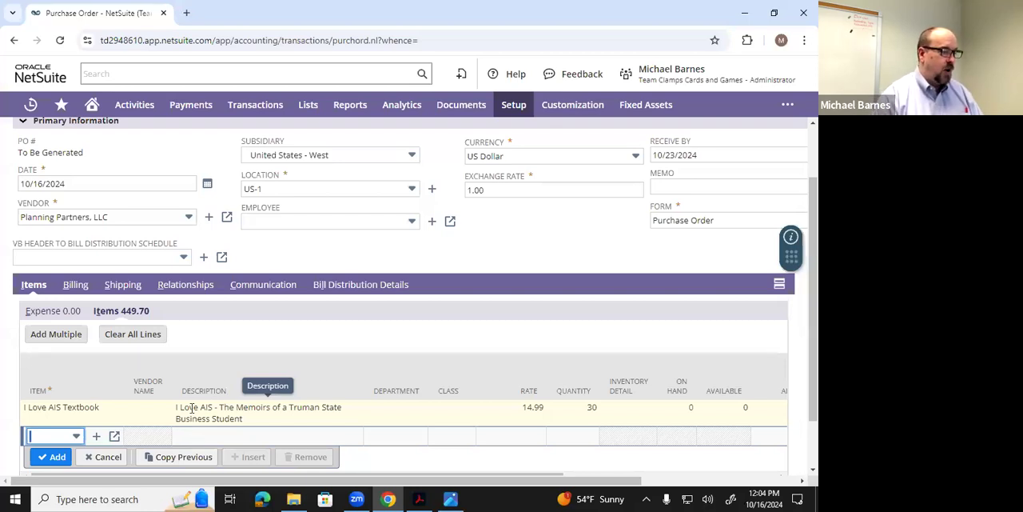
# - Check the purchase order's shipping address and set its billing terms to 1% 10 Net 30
pyautogui.click(122, 288)
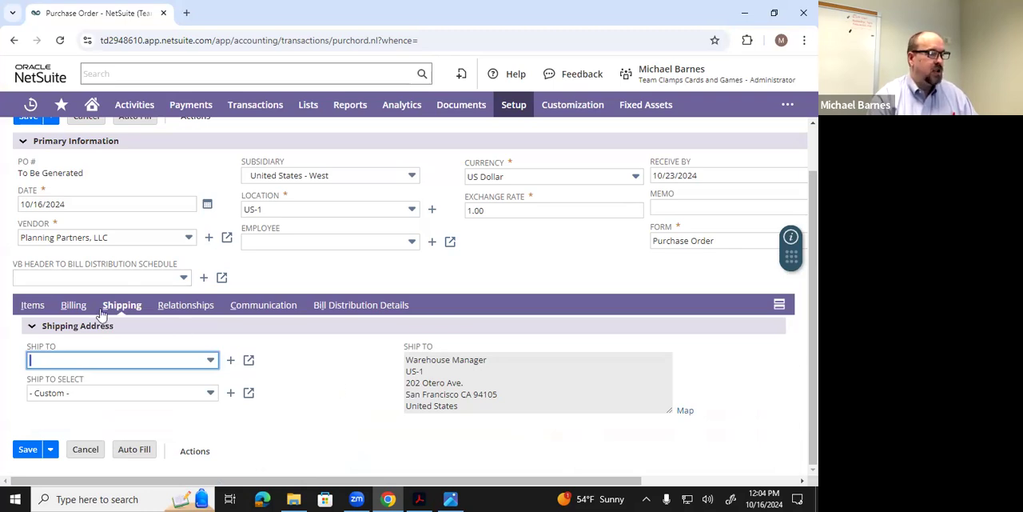
pyautogui.click(76, 309)
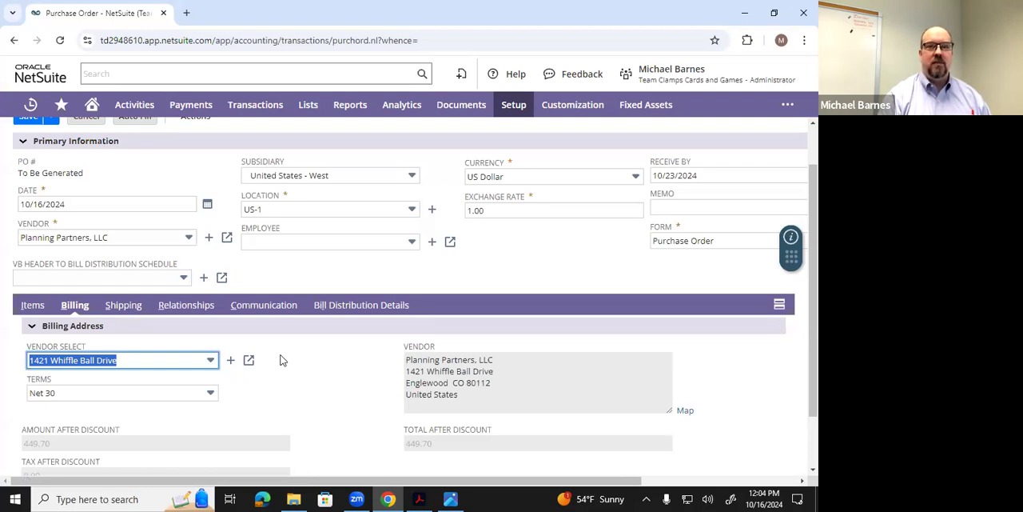
pyautogui.click(210, 395)
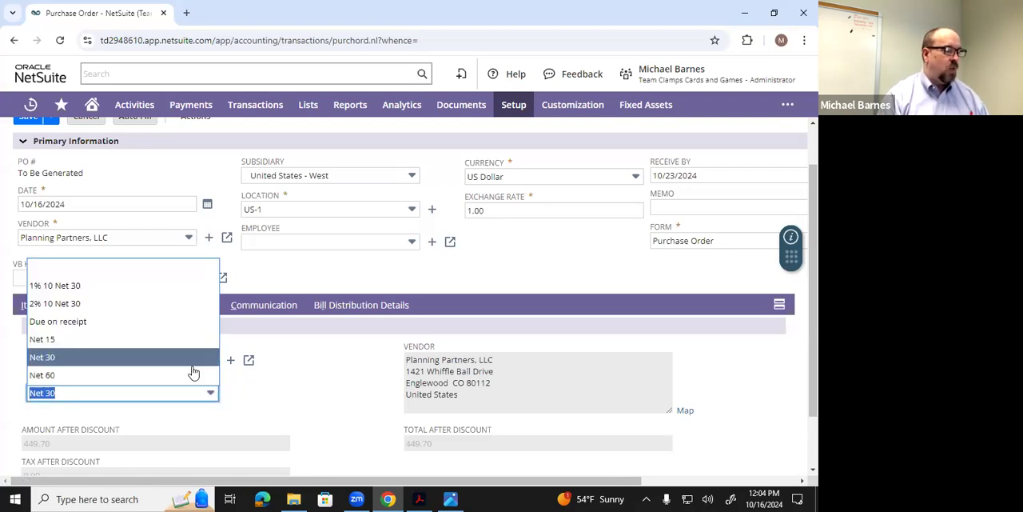
pyautogui.click(158, 288)
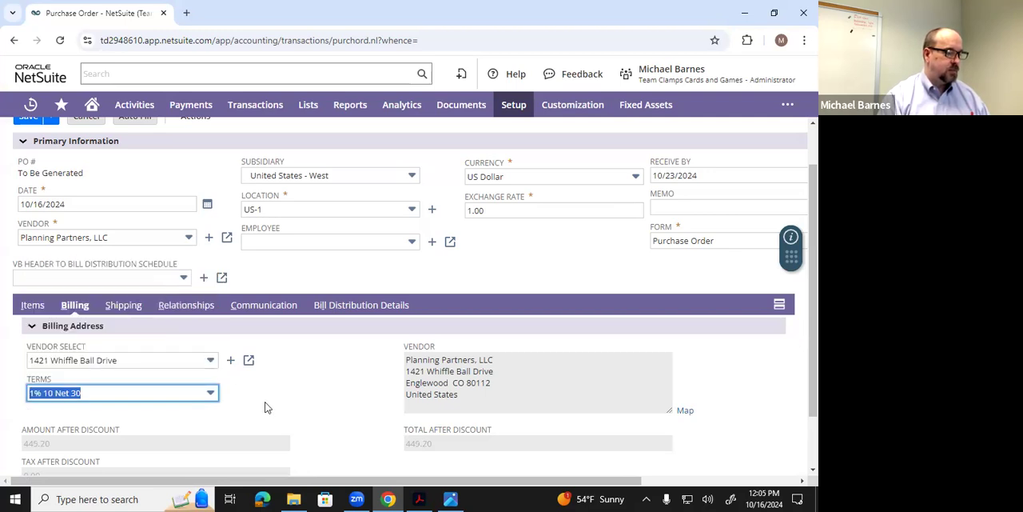
pyautogui.click(268, 408)
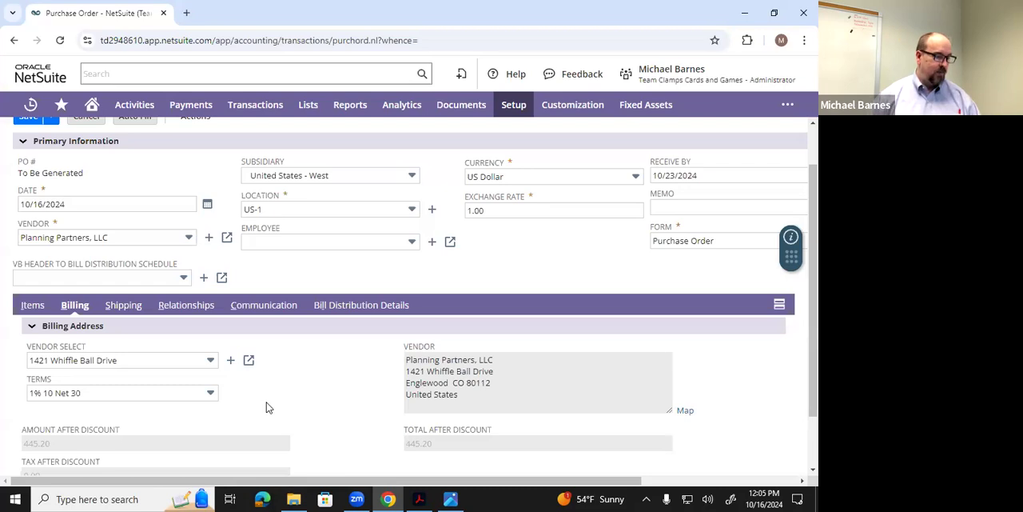
# - Review the purchase order's item line, billing terms and amounts, and shipping address
pyautogui.click(31, 305)
pyautogui.scroll(-1, 127, 380)
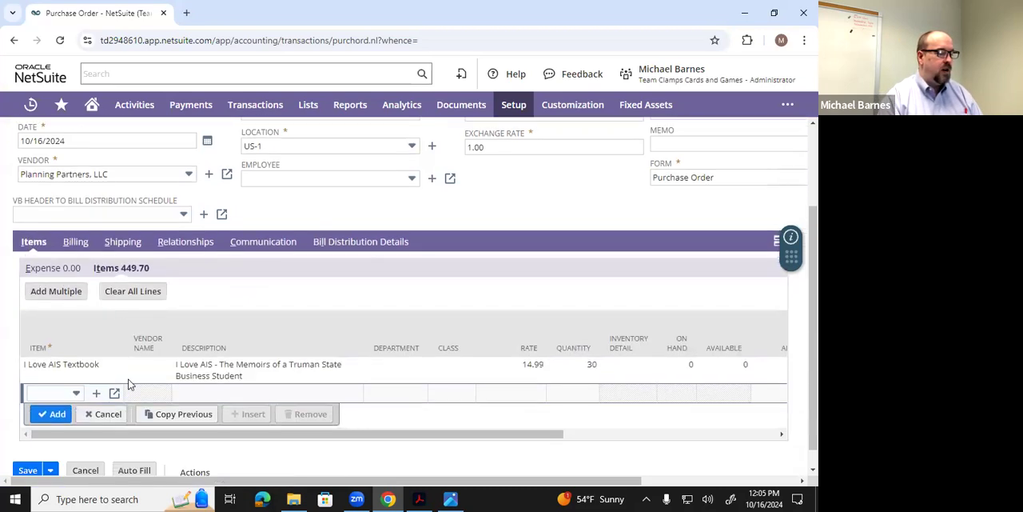
pyautogui.scroll(1, 127, 376)
pyautogui.scroll(-1, 124, 370)
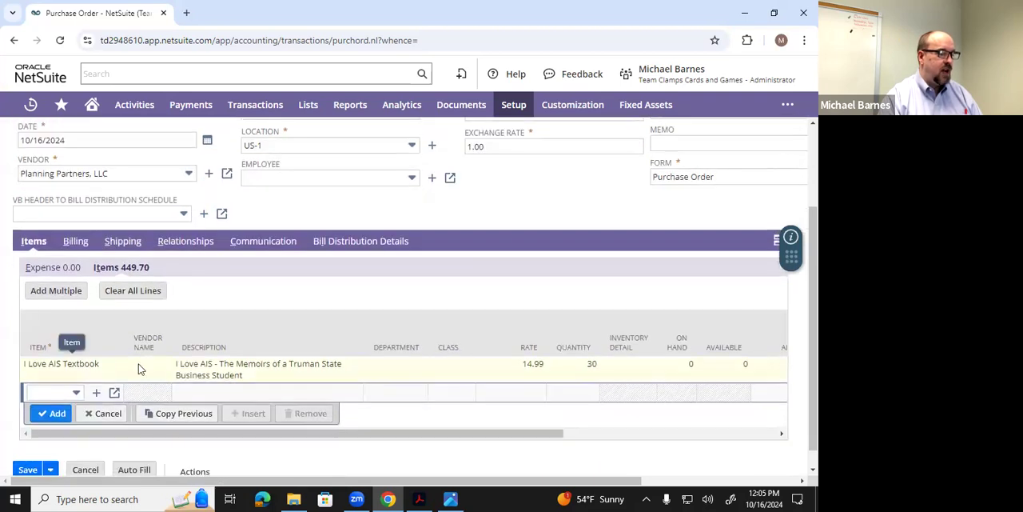
pyautogui.scroll(1, 113, 343)
pyautogui.scroll(1, 113, 344)
pyautogui.click(76, 305)
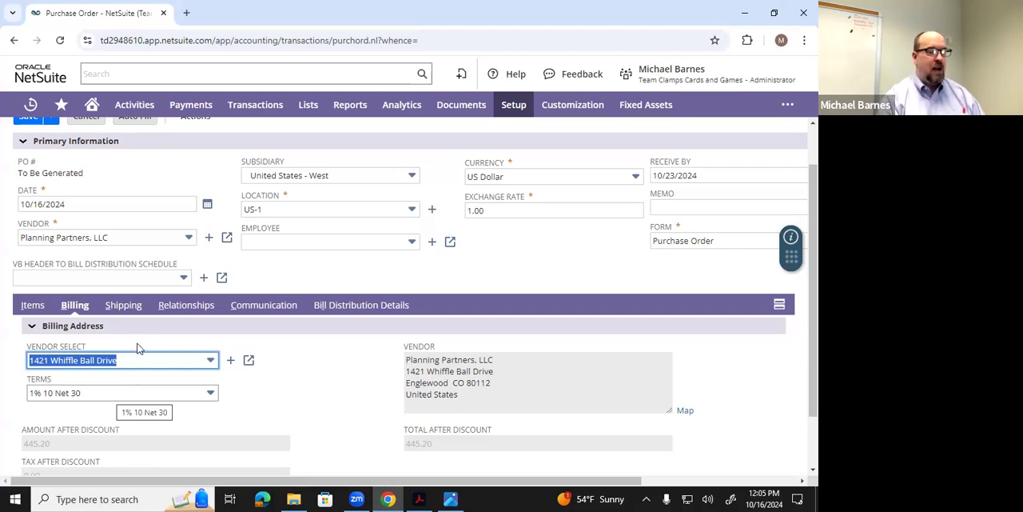
pyautogui.click(128, 307)
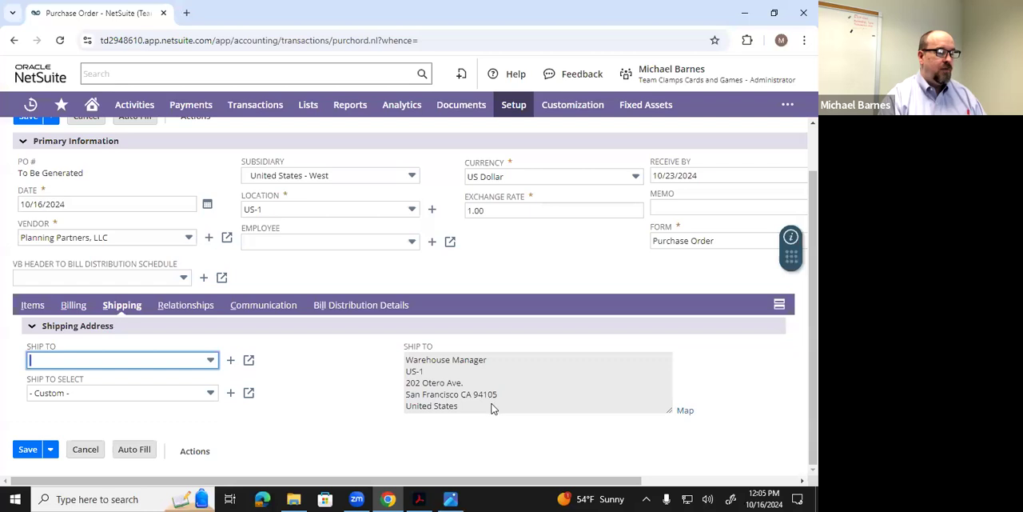
pyautogui.scroll(1, 346, 411)
pyautogui.scroll(-1, 235, 426)
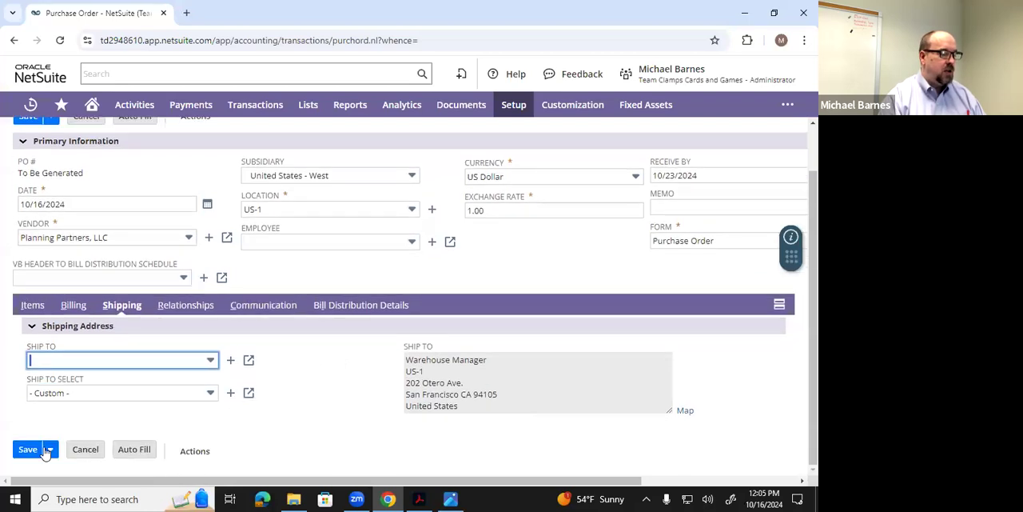
# - Save the purchase order and open its printable version
pyautogui.moveTo(26, 453)
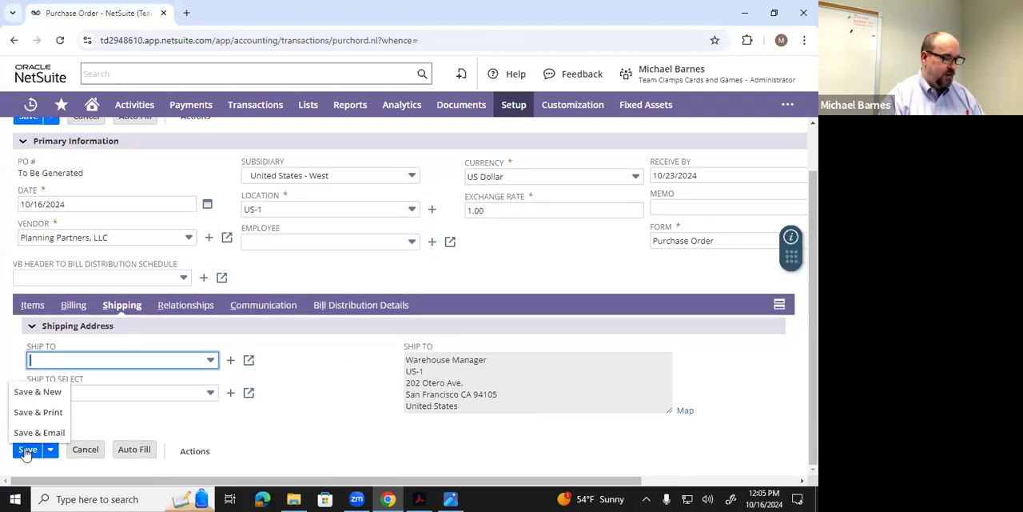
pyautogui.click(26, 451)
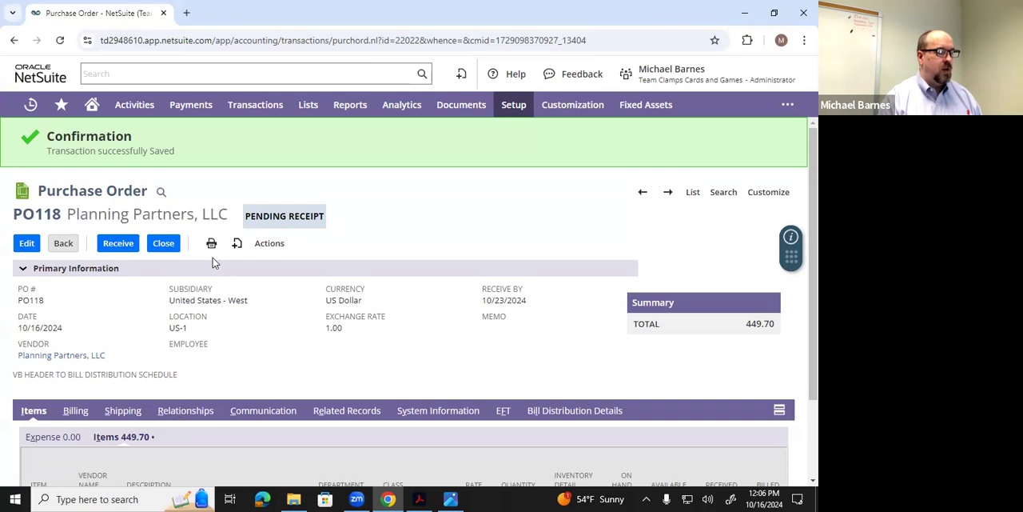
pyautogui.moveTo(211, 247)
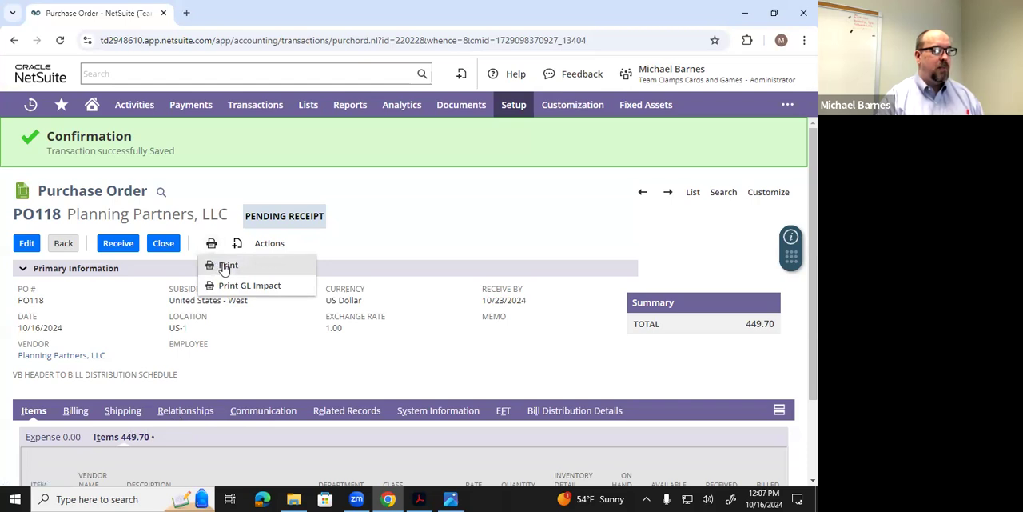
pyautogui.click(224, 266)
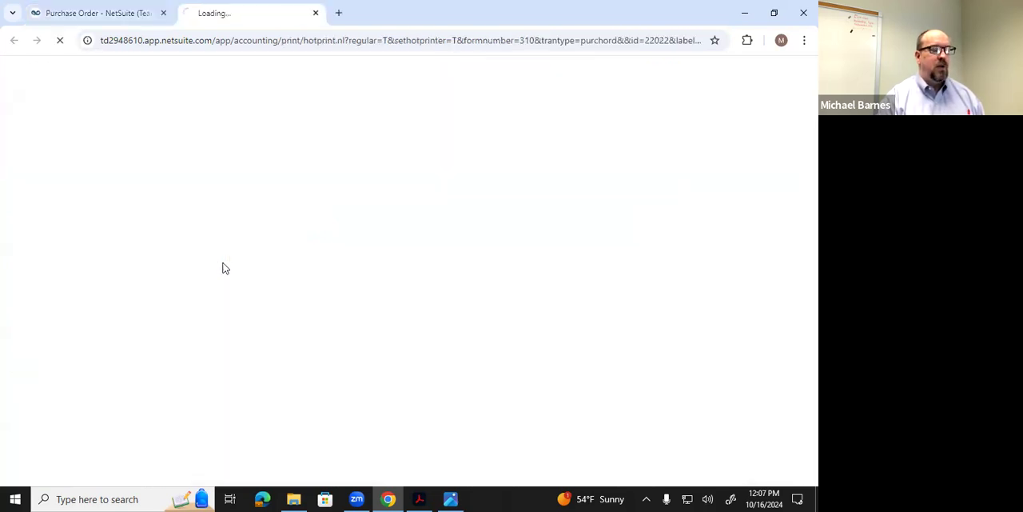
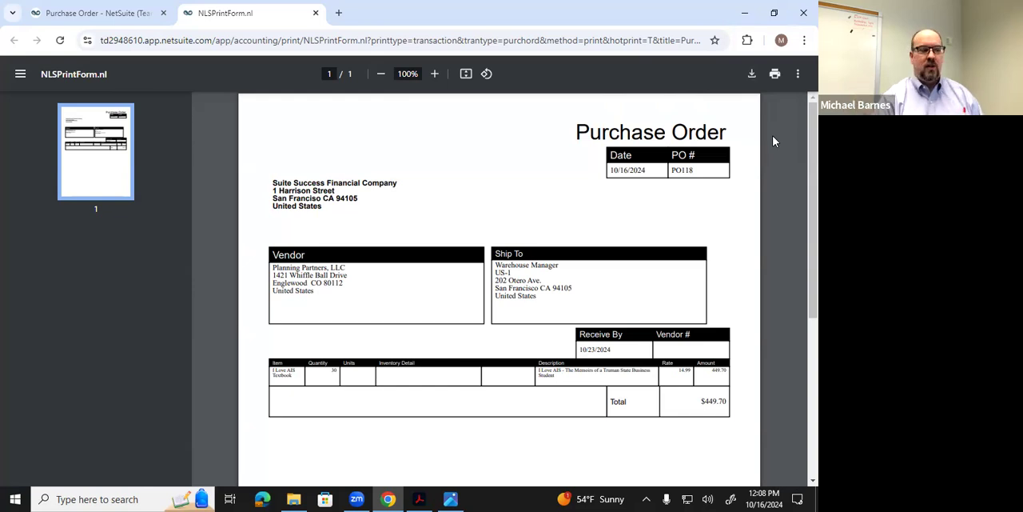
# - Print the purchase order with Microsoft Print to PDF and save it in the Documents folder as "NS4 PO Example"
pyautogui.click(775, 74)
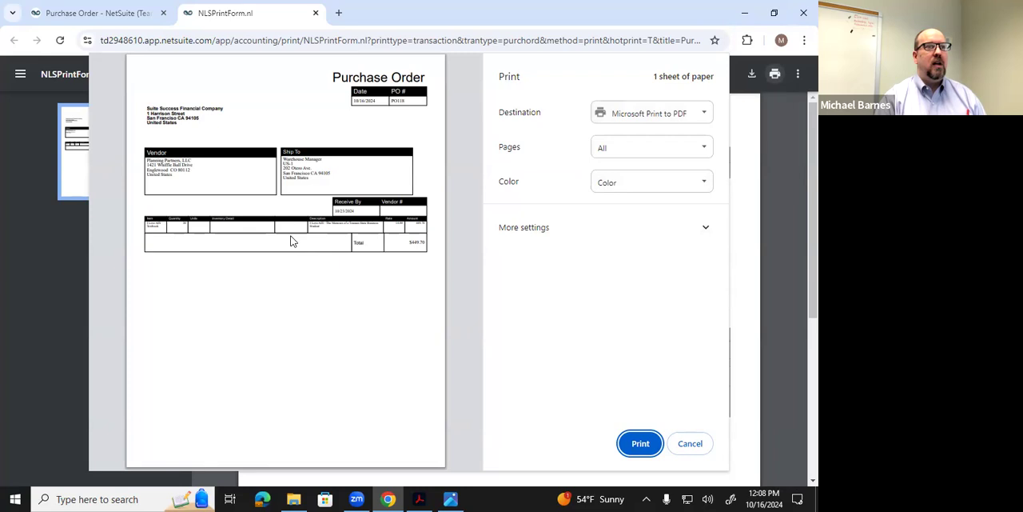
pyautogui.click(640, 445)
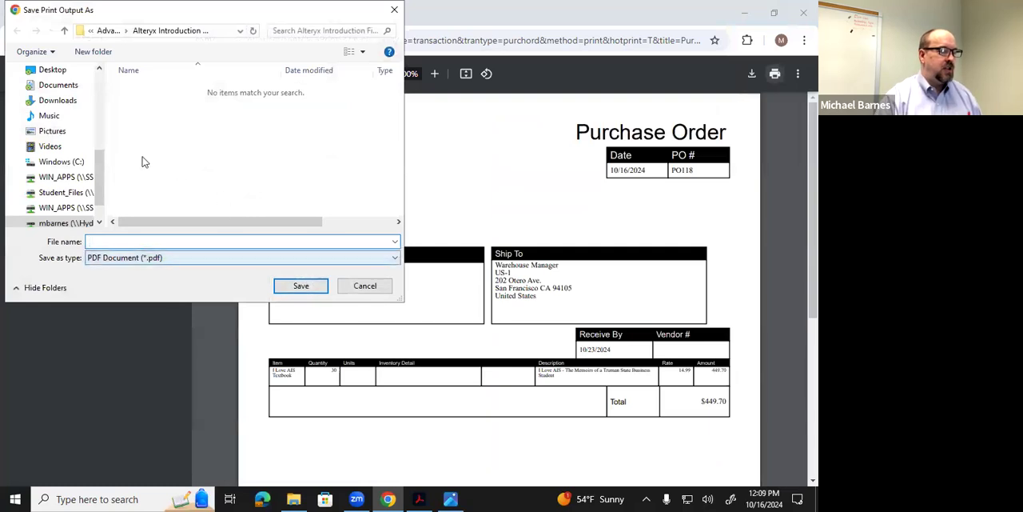
pyautogui.scroll(2, 88, 157)
pyautogui.scroll(1, 88, 158)
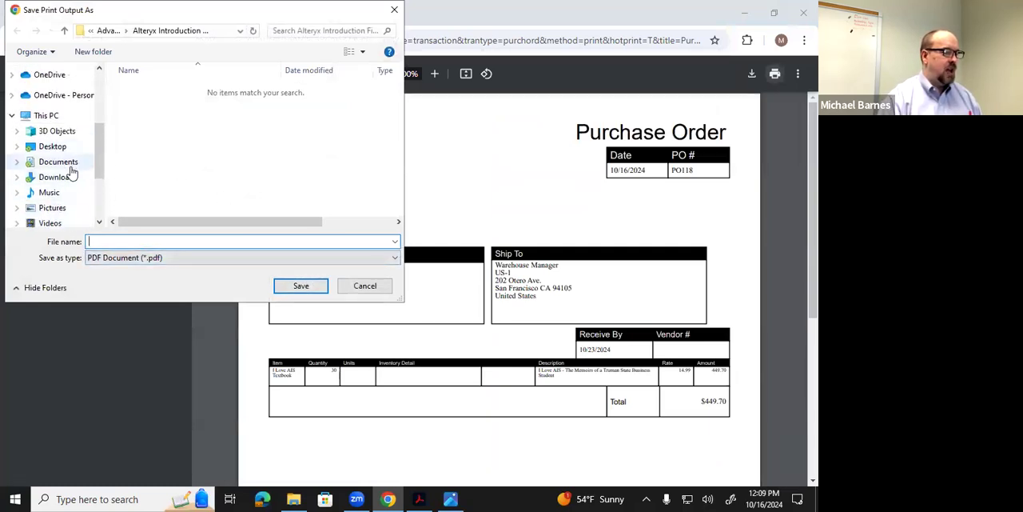
pyautogui.click(57, 162)
pyautogui.click(117, 241)
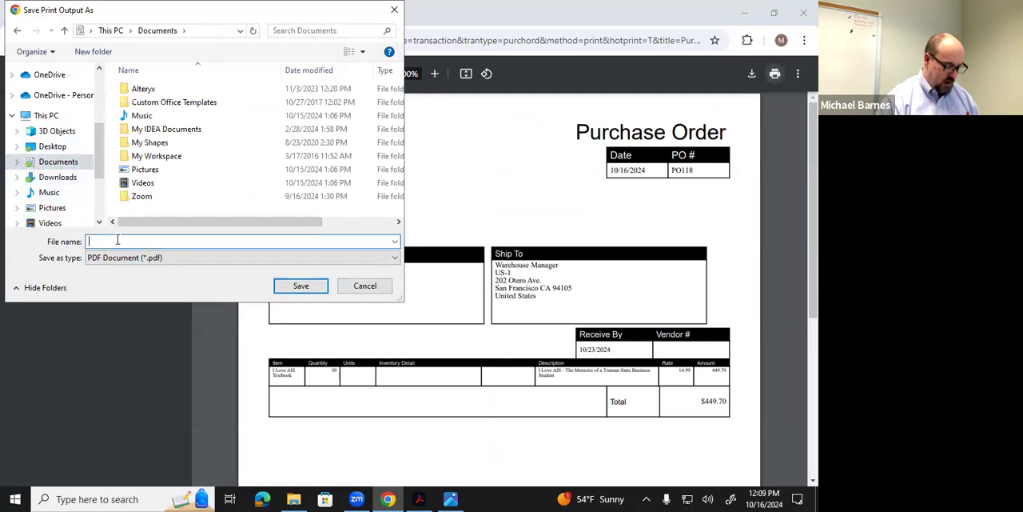
pyautogui.write('NS')
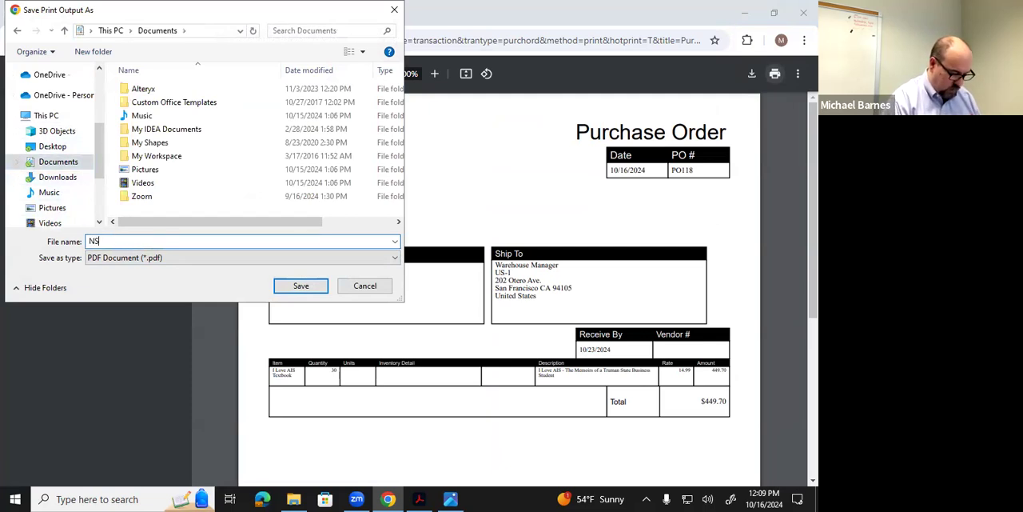
pyautogui.write('4 PO Exam')
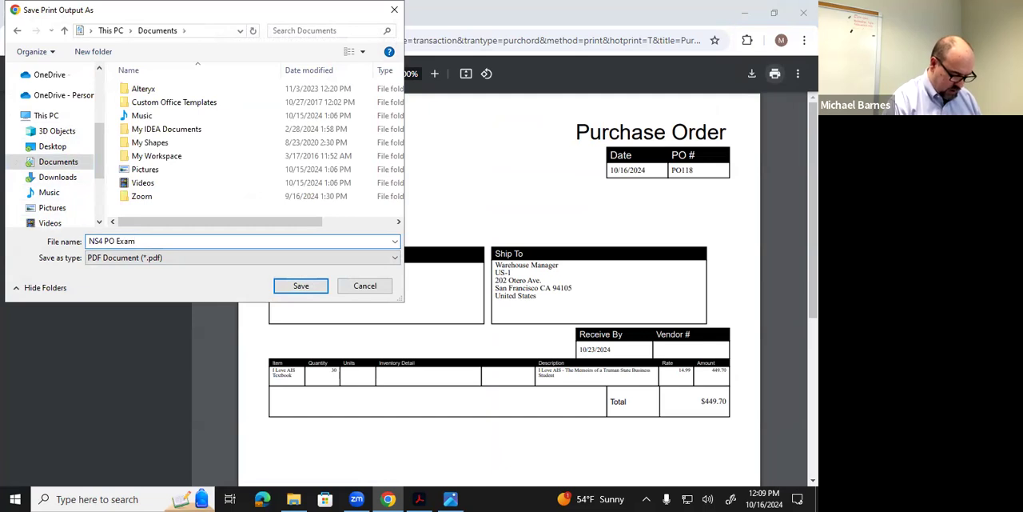
pyautogui.write('ple')
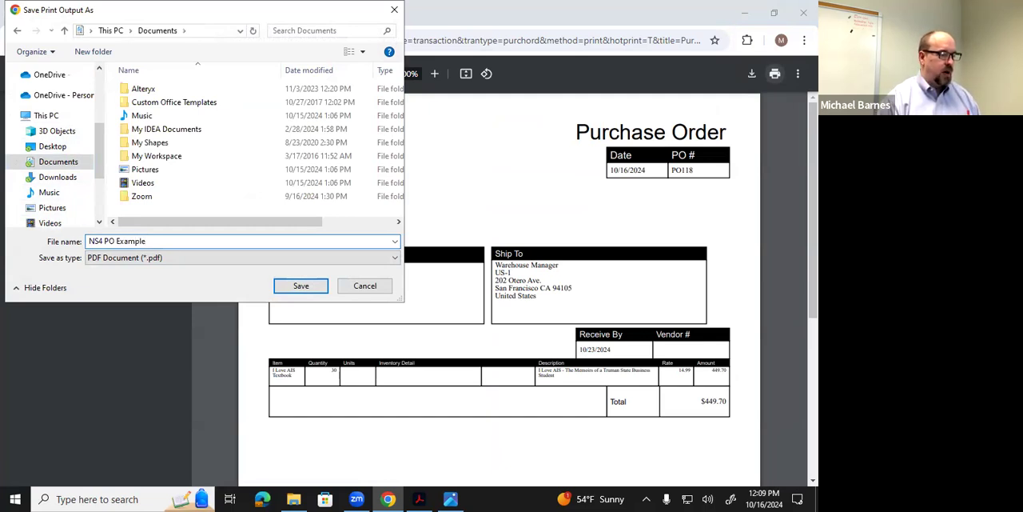
pyautogui.click(296, 286)
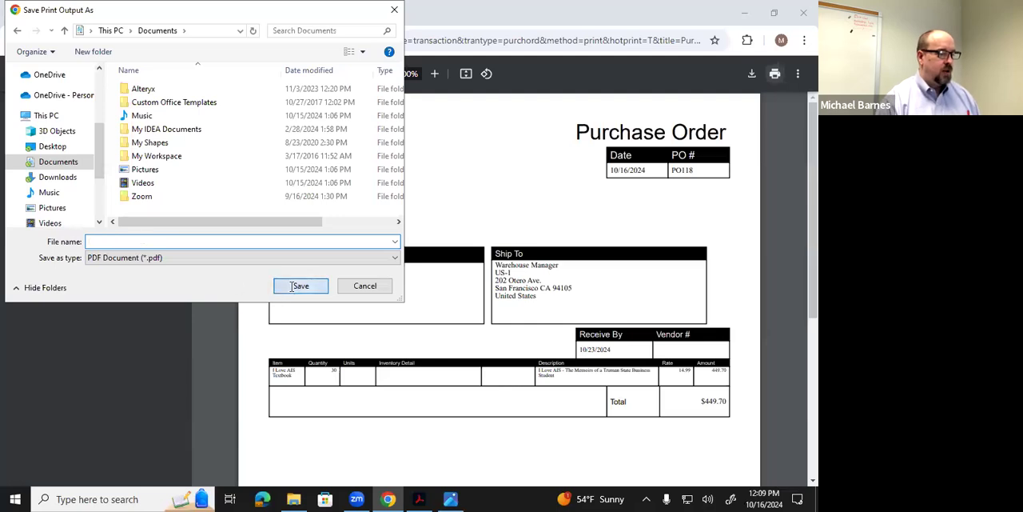
# - Open NS4 PO Example.pdf from the Documents folder and collapse the tools pane to enlarge the page for checking
pyautogui.click(301, 497)
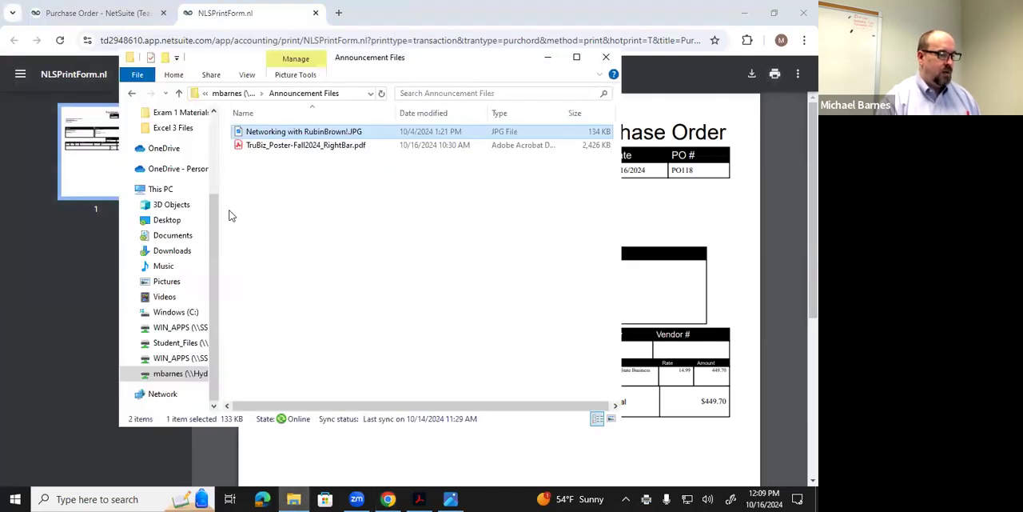
pyautogui.click(186, 239)
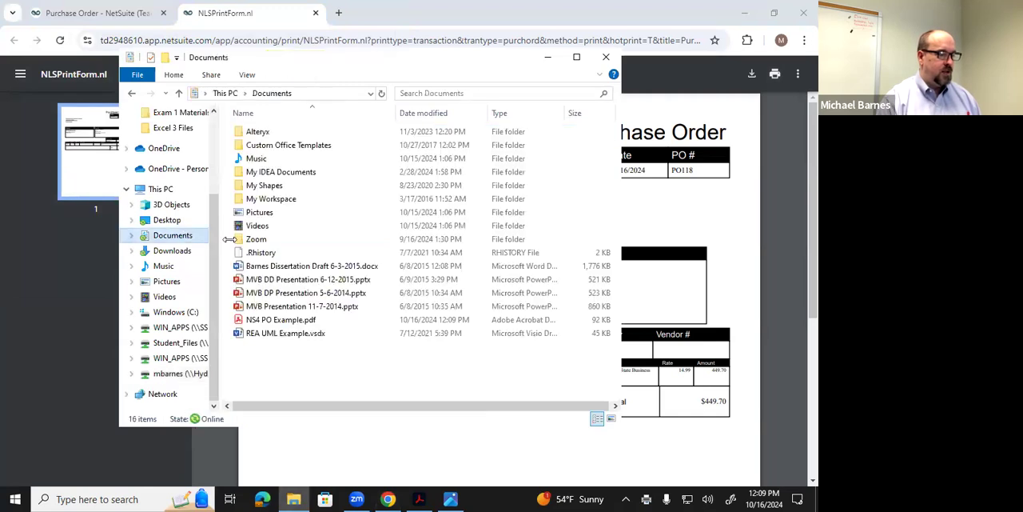
pyautogui.click(288, 320)
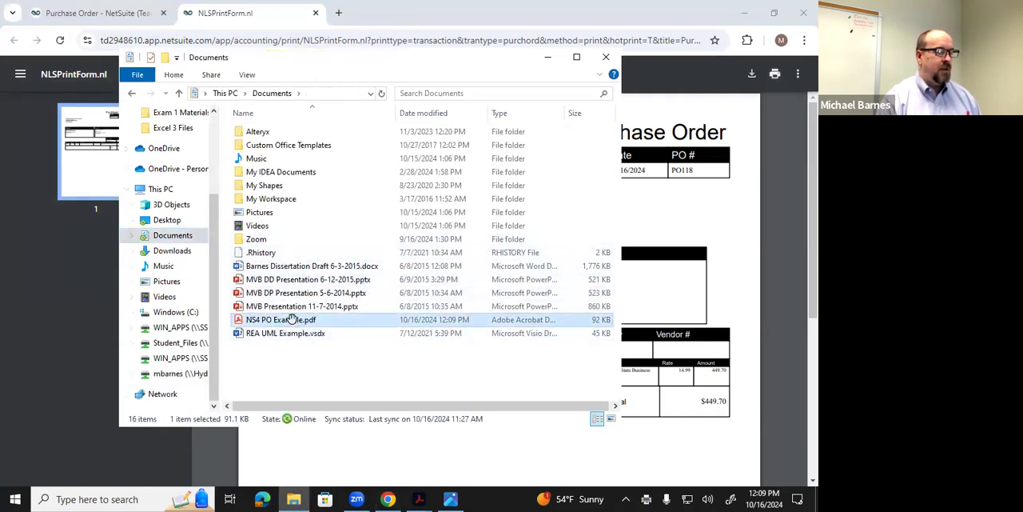
pyautogui.doubleClick(291, 319)
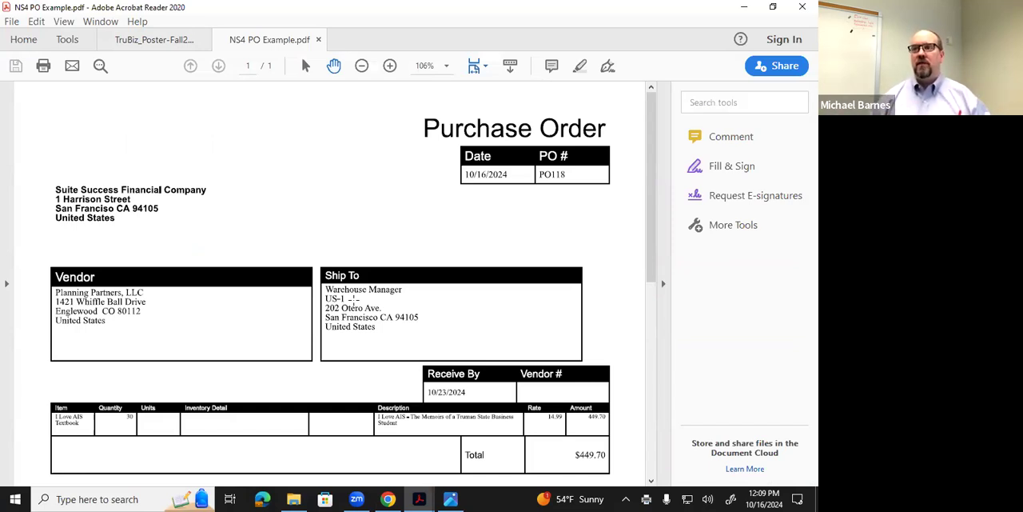
pyautogui.click(663, 254)
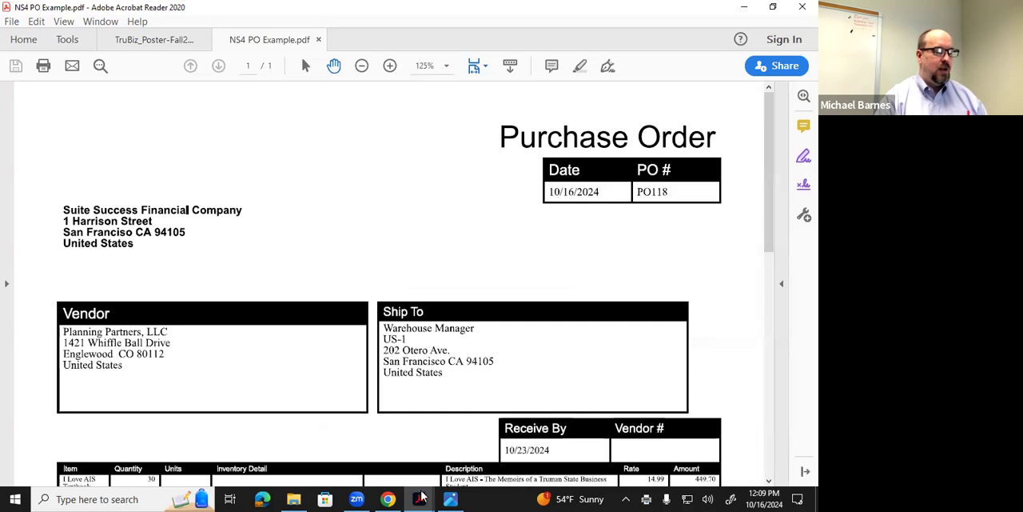
# - Switch back to NetSuite in Chrome, reopen the Planning Partners purchase order from the home page's recent records, and return home
pyautogui.click(390, 499)
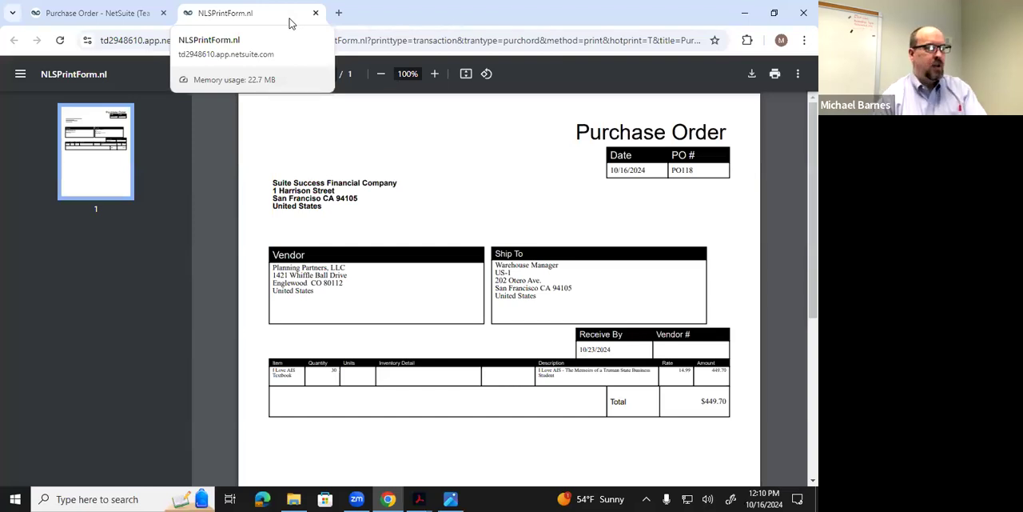
pyautogui.click(148, 14)
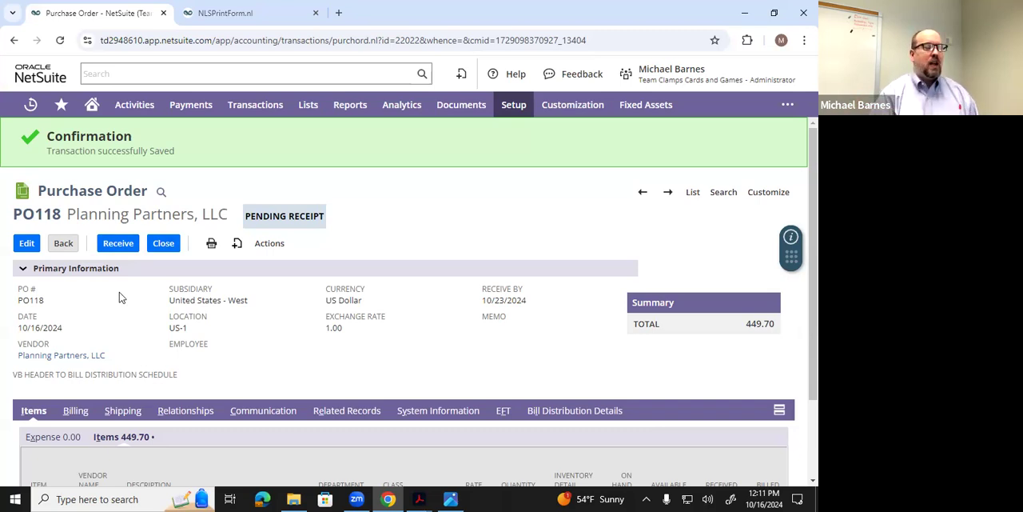
pyautogui.click(91, 111)
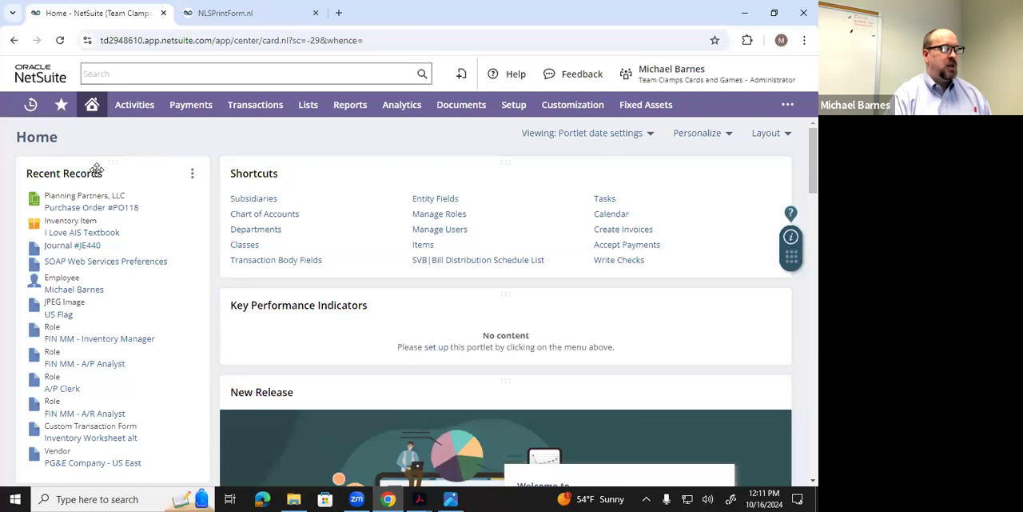
pyautogui.click(115, 210)
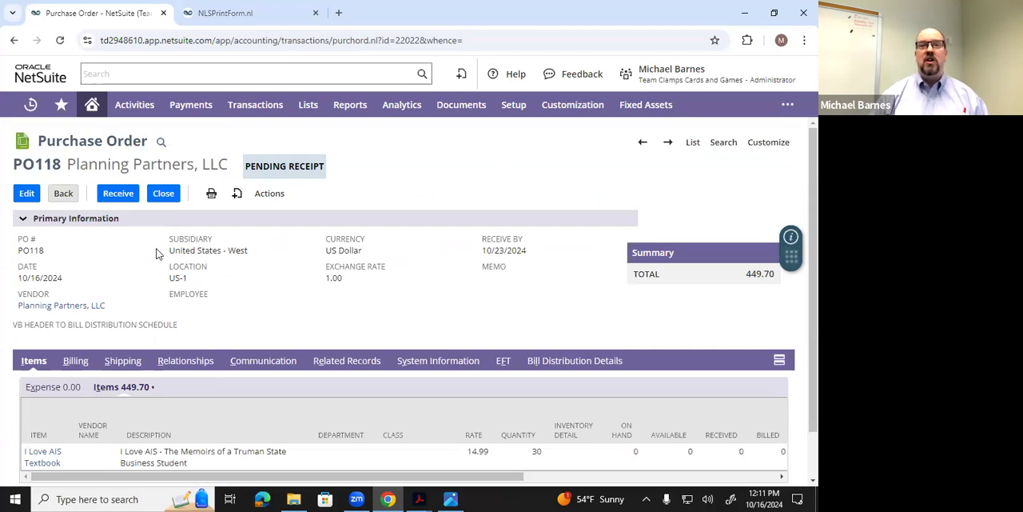
pyautogui.click(96, 109)
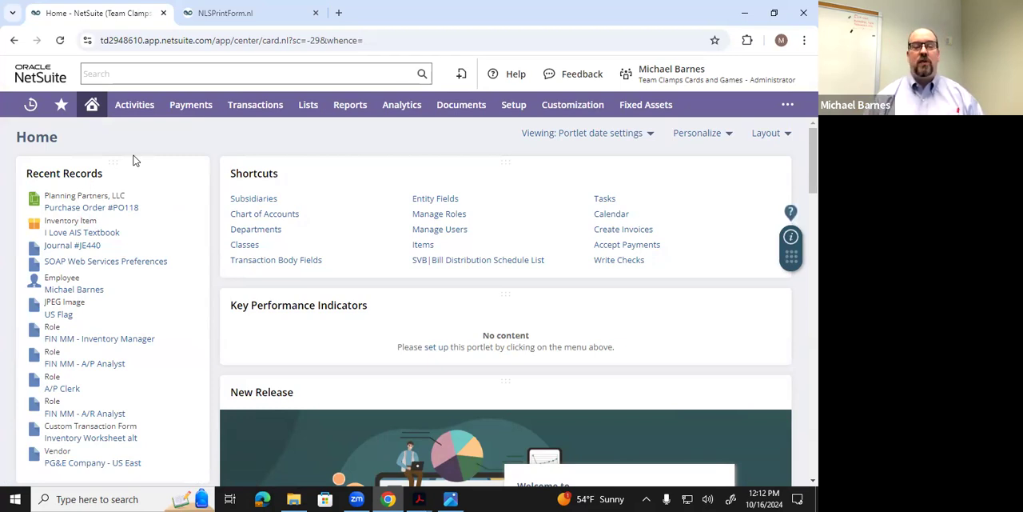
pyautogui.click(387, 22)
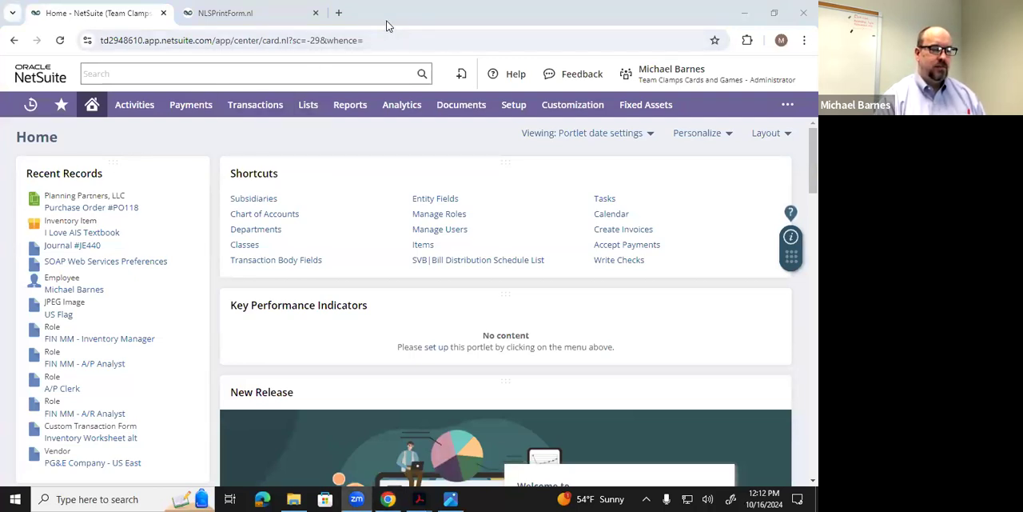